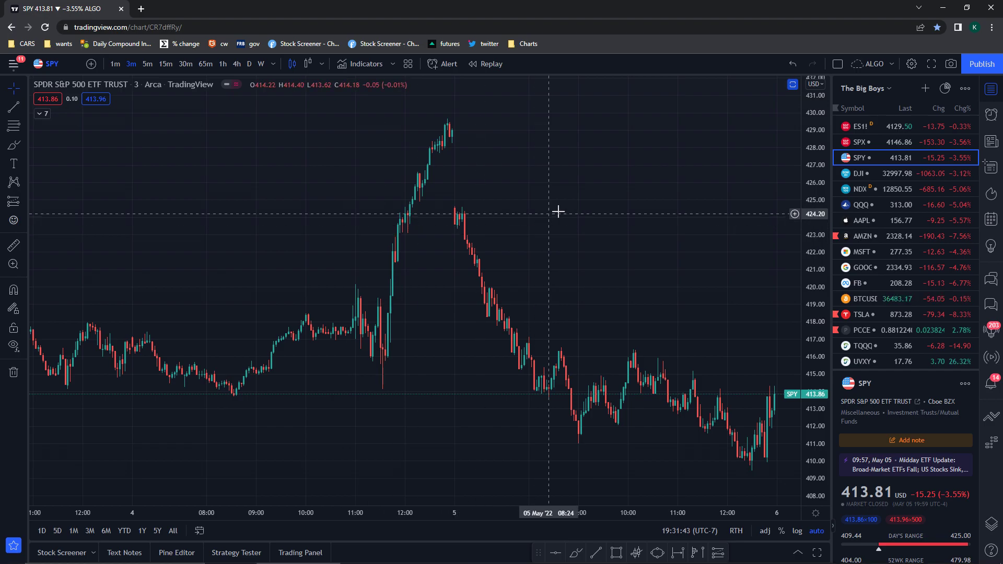
Pan the SPY 3-minute chart left to leave empty space after the last candle
{"action": "left_click_drag", "start_coordinate": [556, 213], "coordinate": [504, 213]}
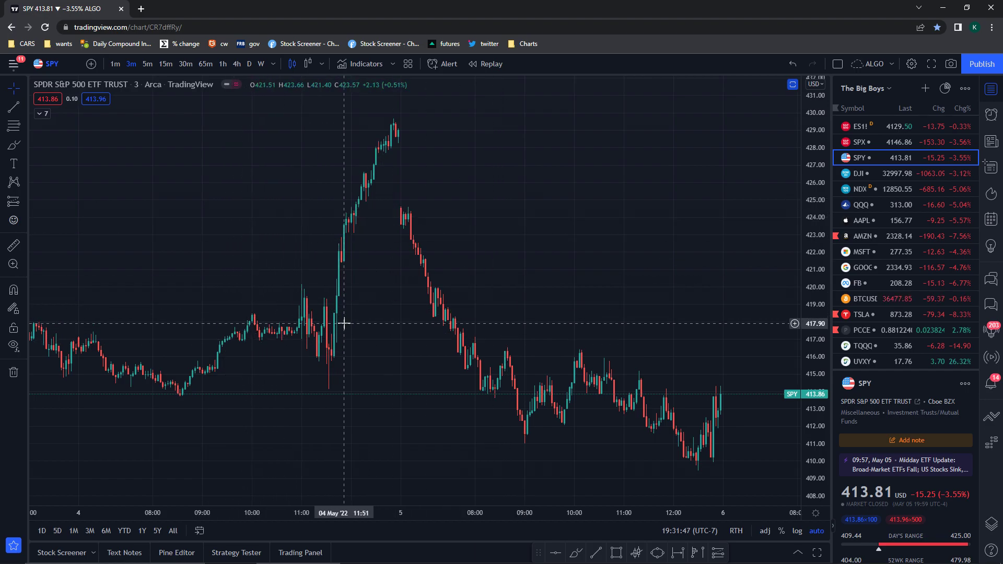
Add the WOLF ALGO indicator from Favorites to the SPY chart
{"action": "left_click", "coordinate": [369, 67]}
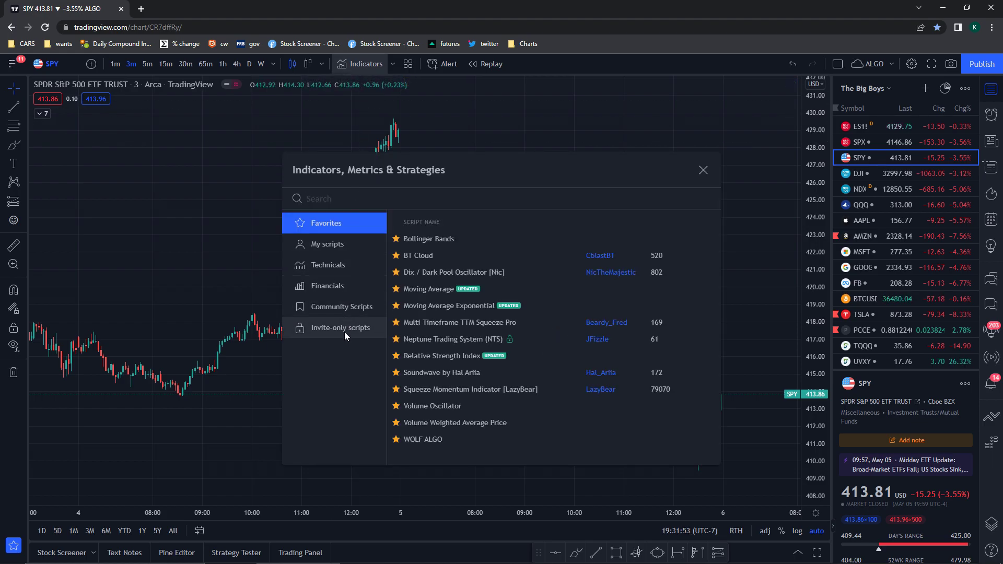
{"action": "left_click", "coordinate": [343, 330]}
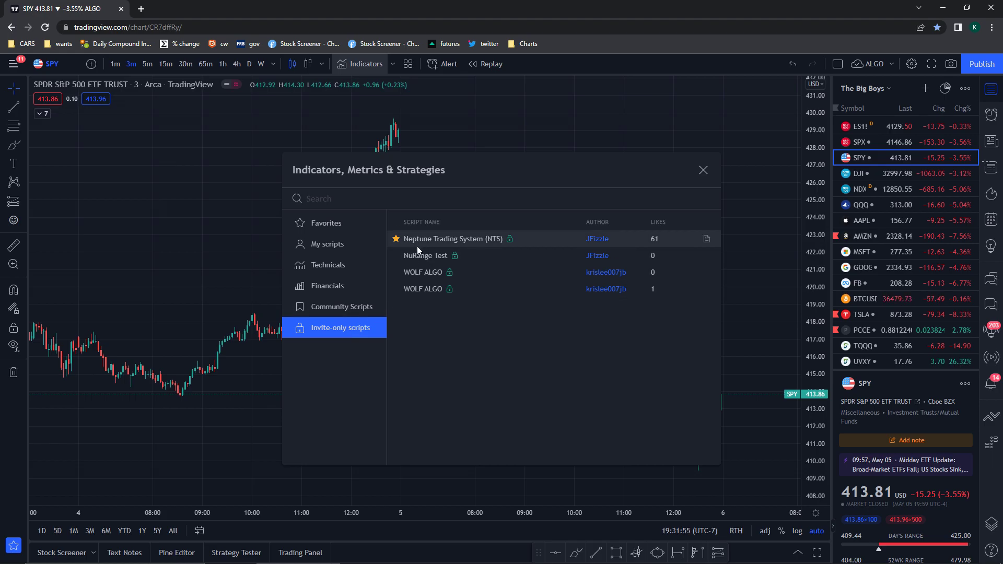
{"action": "left_click", "coordinate": [325, 223]}
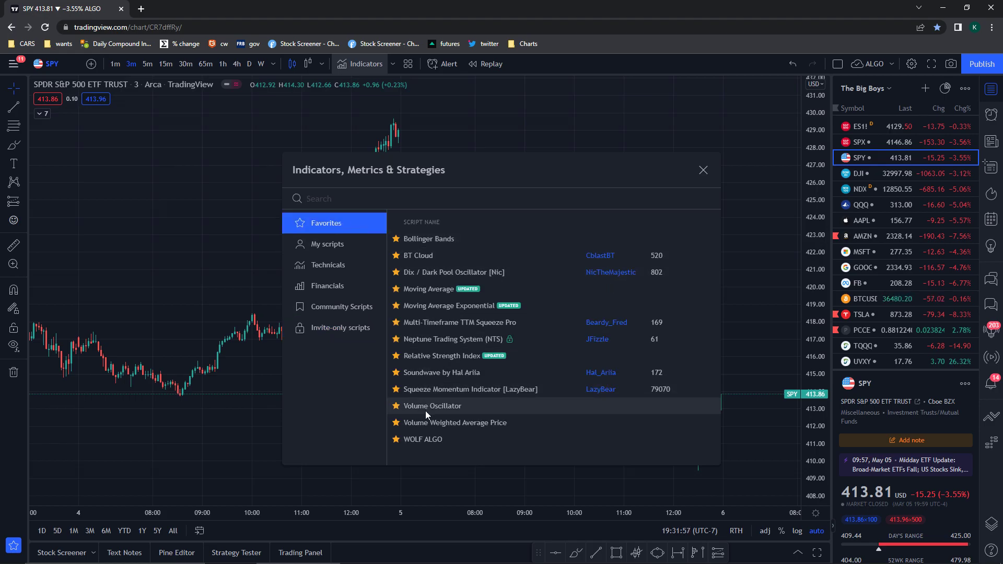
{"action": "left_click", "coordinate": [423, 439]}
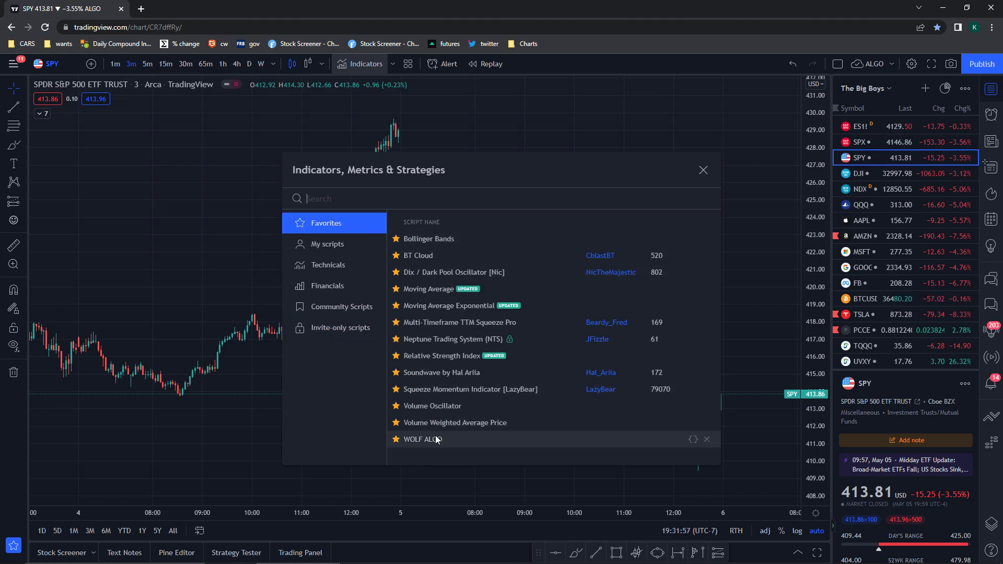
{"action": "left_click", "coordinate": [702, 170]}
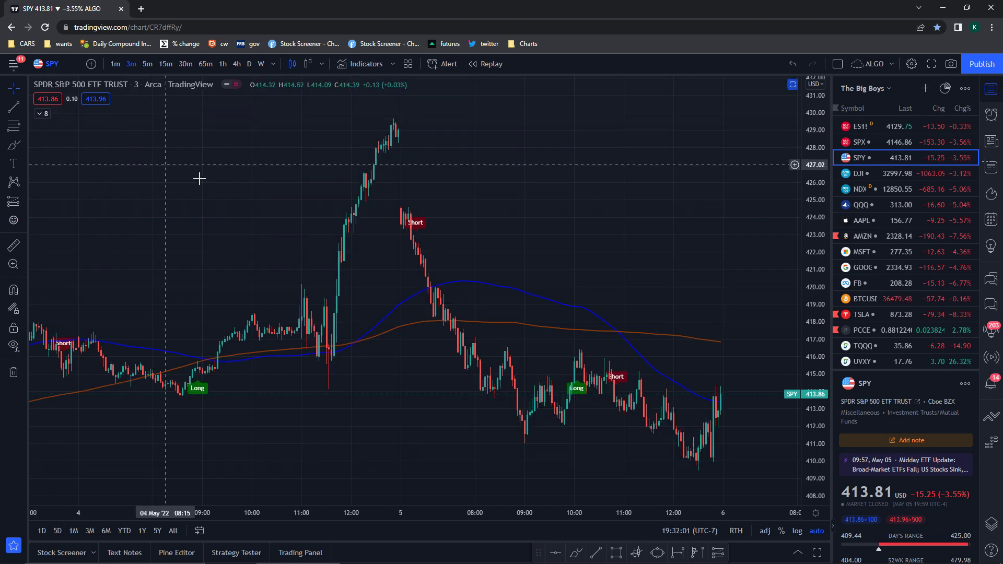
Open WOLF ALGO's Style settings by double-clicking one of its Short labels
{"action": "left_click_drag", "start_coordinate": [453, 245], "coordinate": [532, 245]}
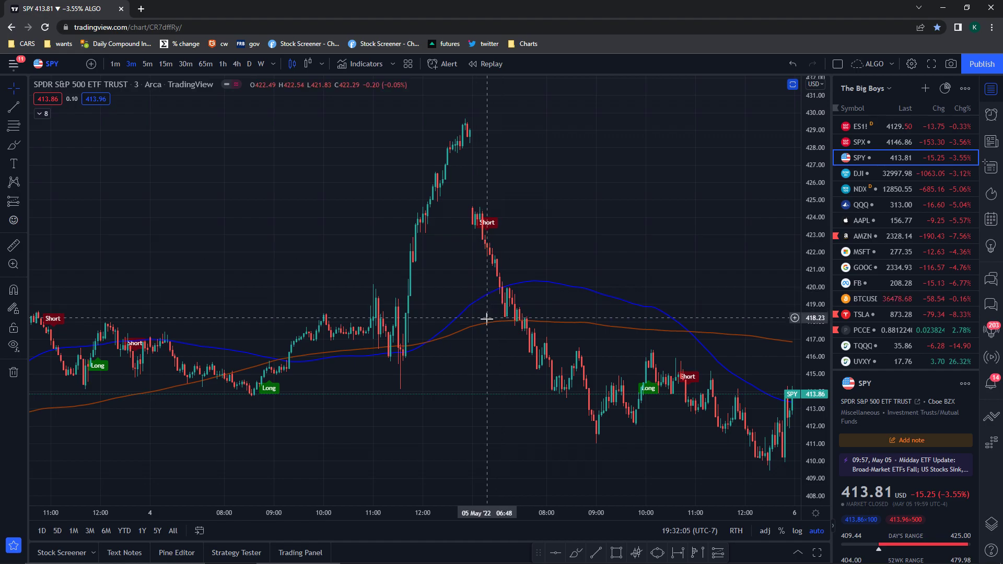
{"action": "double_click", "coordinate": [488, 223]}
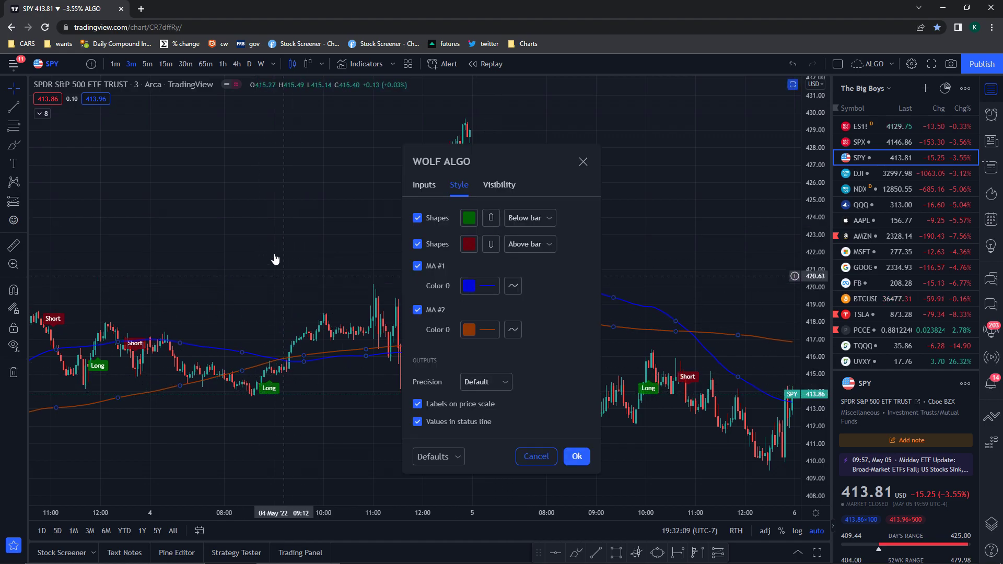
{"action": "key", "text": "Escape"}
{"action": "left_click", "coordinate": [46, 114]}
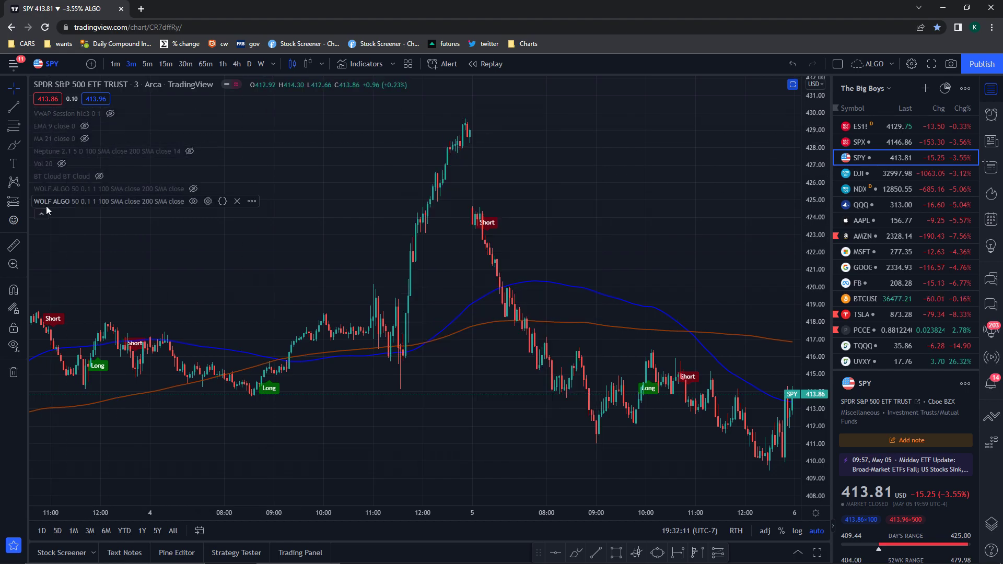
{"action": "left_click", "coordinate": [208, 202]}
{"action": "key", "text": "Escape"}
{"action": "left_click", "coordinate": [41, 214]}
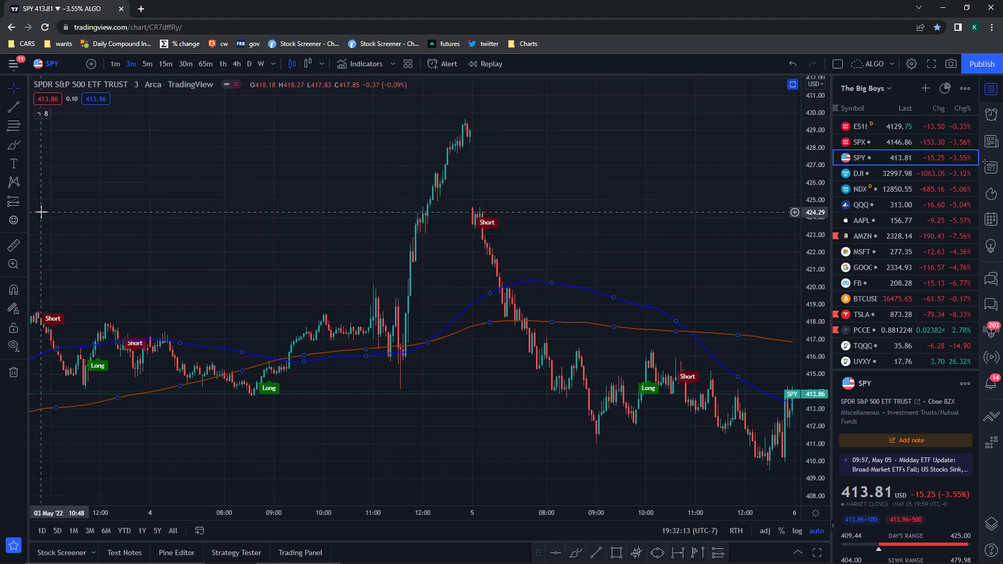
{"action": "double_click", "coordinate": [488, 221]}
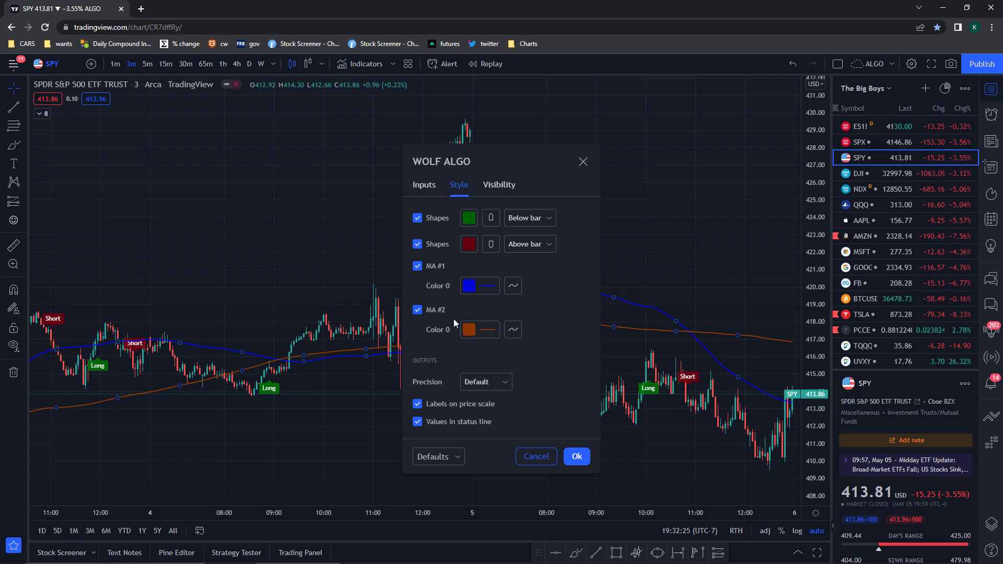
Set WOLF ALGO's MA #2 colour to white and MA #1 to a lighter blue
{"action": "left_click", "coordinate": [496, 330]}
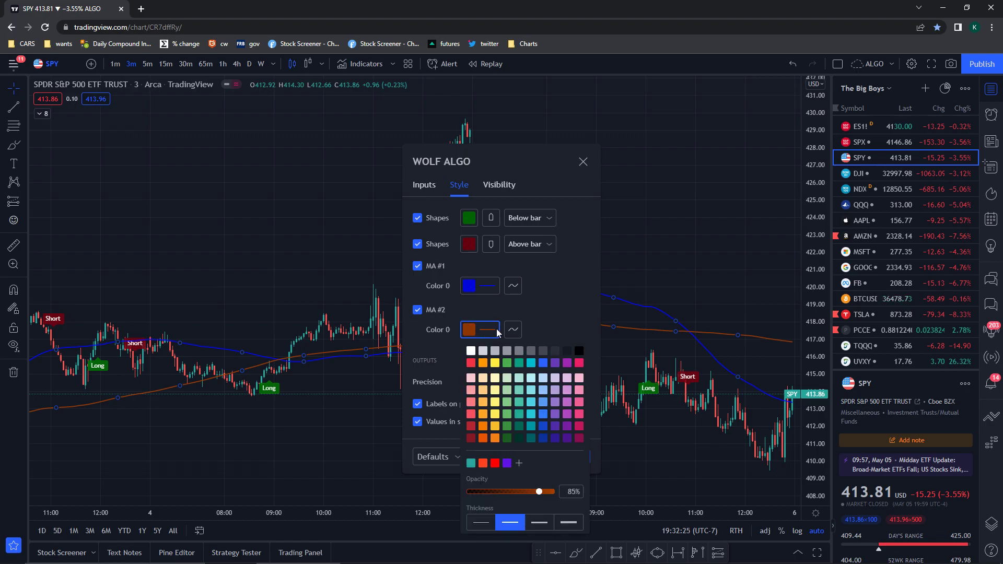
{"action": "left_click", "coordinate": [471, 351]}
{"action": "left_click", "coordinate": [476, 286]}
{"action": "left_click", "coordinate": [543, 319]}
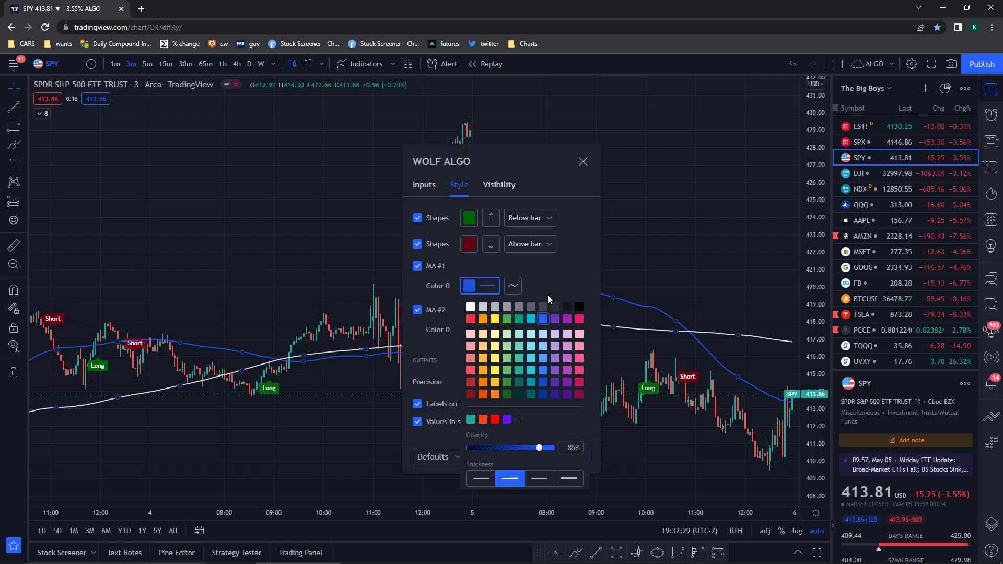
{"action": "left_click", "coordinate": [548, 287]}
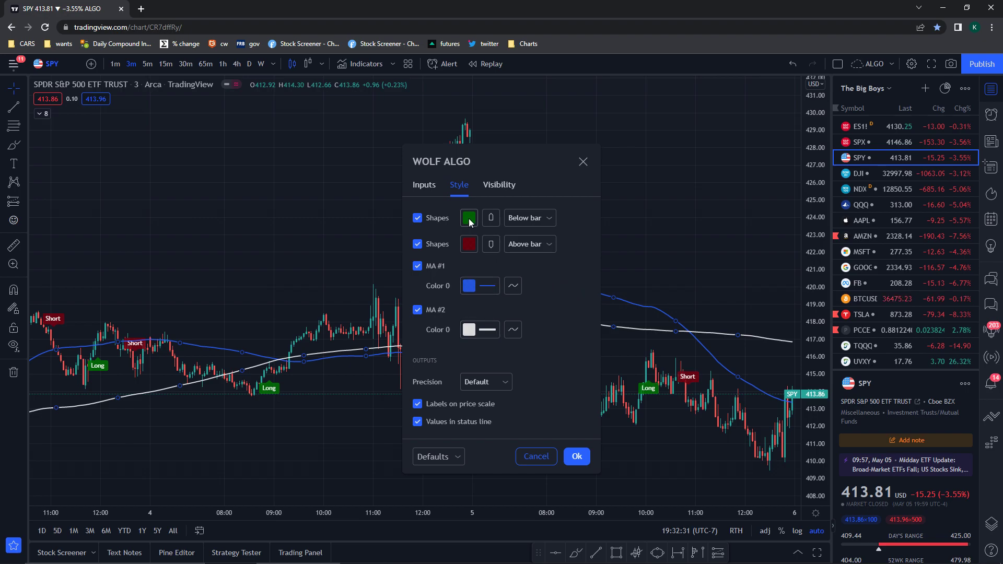
{"action": "left_click_drag", "start_coordinate": [460, 163], "coordinate": [675, 156]}
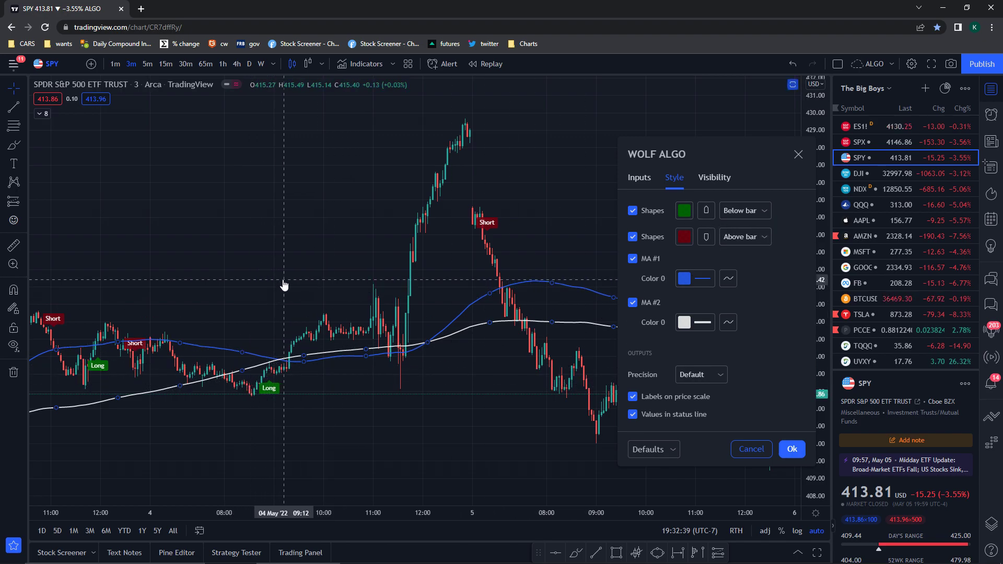
Colour WOLF ALGO's Long labels lighter green and its Short labels bright red
{"action": "left_click", "coordinate": [685, 211]}
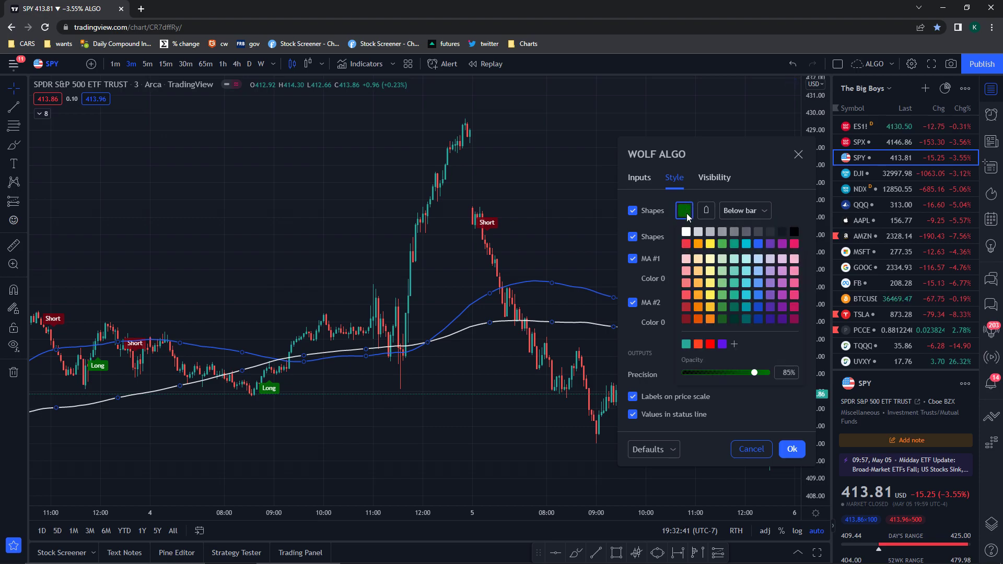
{"action": "left_click", "coordinate": [722, 244]}
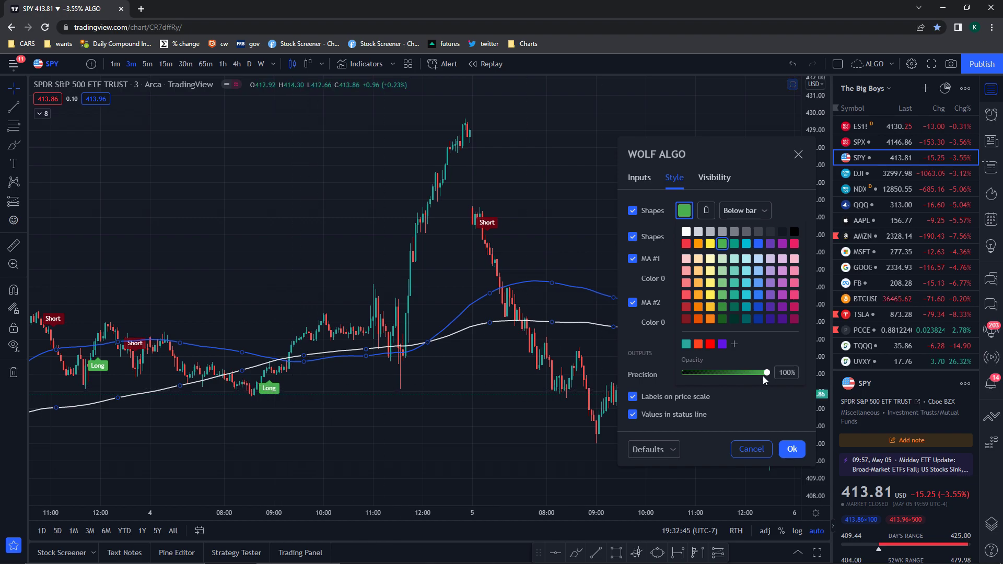
{"action": "left_click", "coordinate": [734, 192]}
{"action": "left_click", "coordinate": [682, 239]}
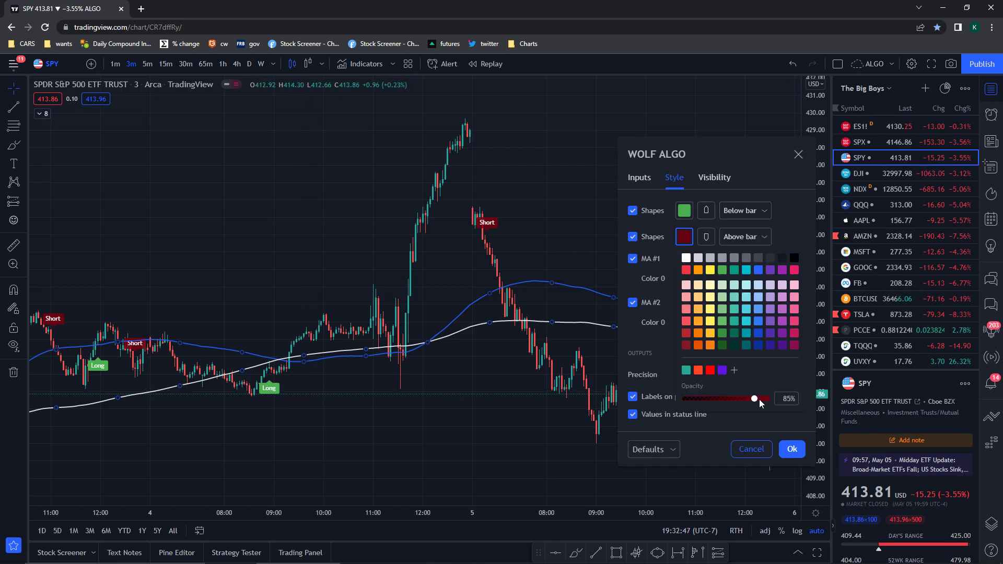
{"action": "left_click", "coordinate": [685, 270]}
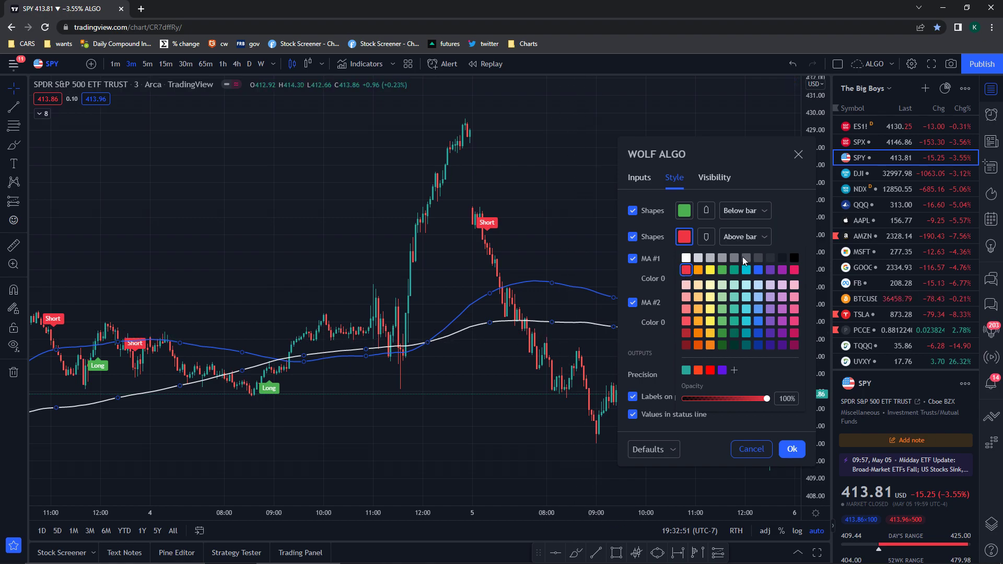
{"action": "left_click", "coordinate": [793, 222]}
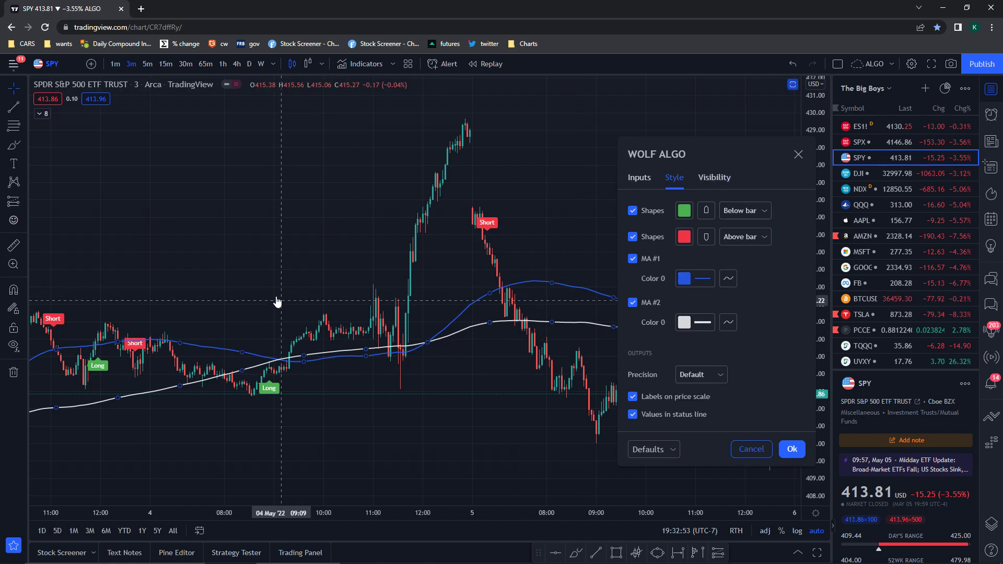
{"action": "left_click_drag", "start_coordinate": [277, 298], "coordinate": [432, 358]}
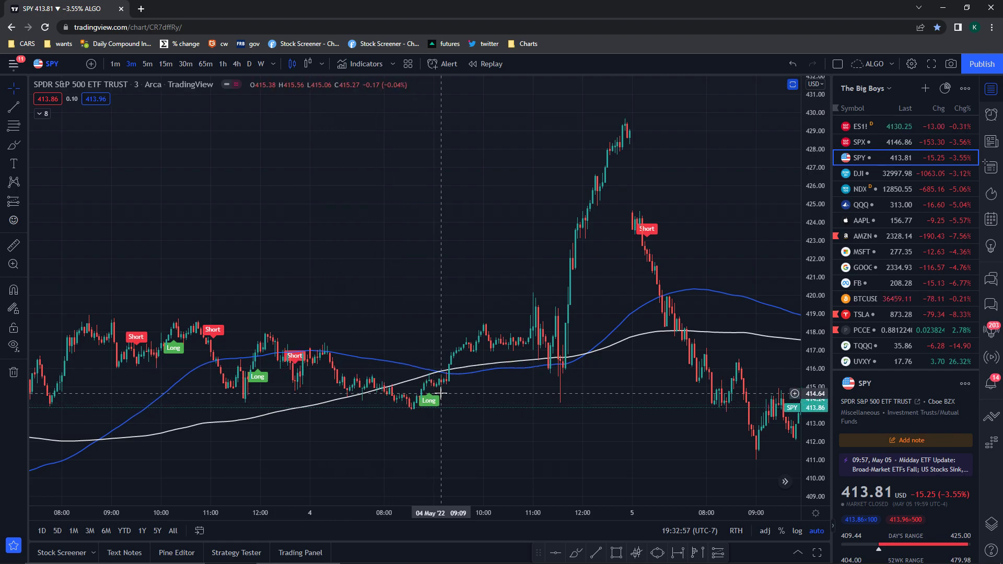
Review WOLF ALGO's inputs: Period 50, Variances 0.1, ATR 1, MA 100 and 200 SMA
{"action": "double_click", "coordinate": [482, 377]}
{"action": "left_click", "coordinate": [502, 186]}
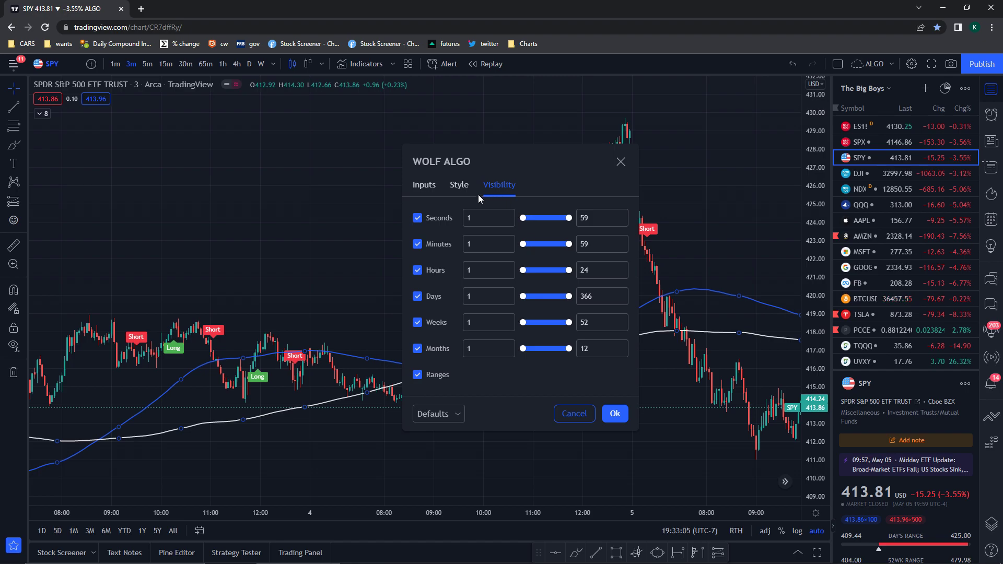
{"action": "left_click", "coordinate": [423, 186]}
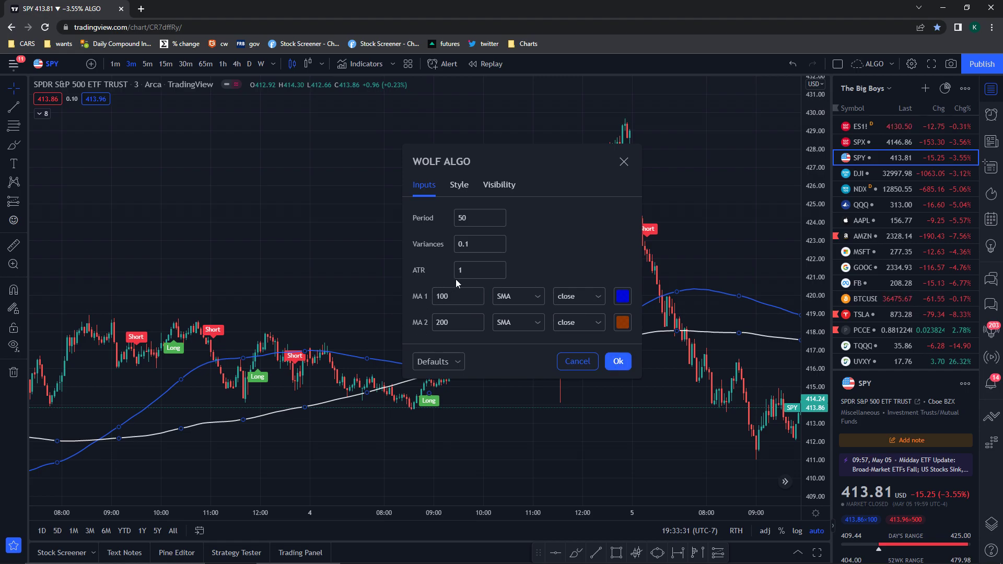
Try raising WOLF ALGO's ATR to 4, then return it to 1
{"action": "left_click", "coordinate": [500, 267]}
{"action": "left_click", "coordinate": [501, 267]}
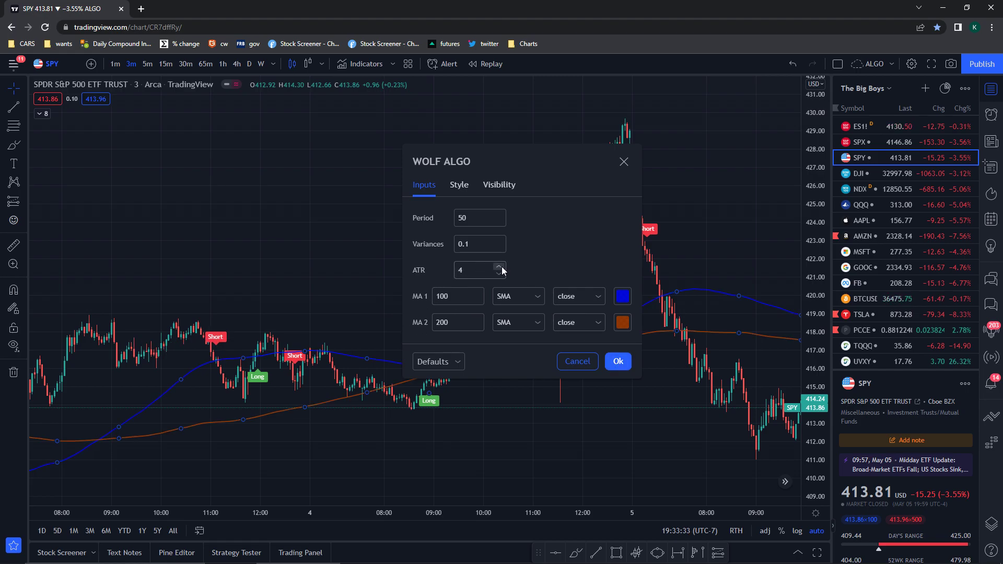
{"action": "left_click", "coordinate": [501, 274]}
{"action": "left_click", "coordinate": [501, 274]}
{"action": "left_click", "coordinate": [500, 274]}
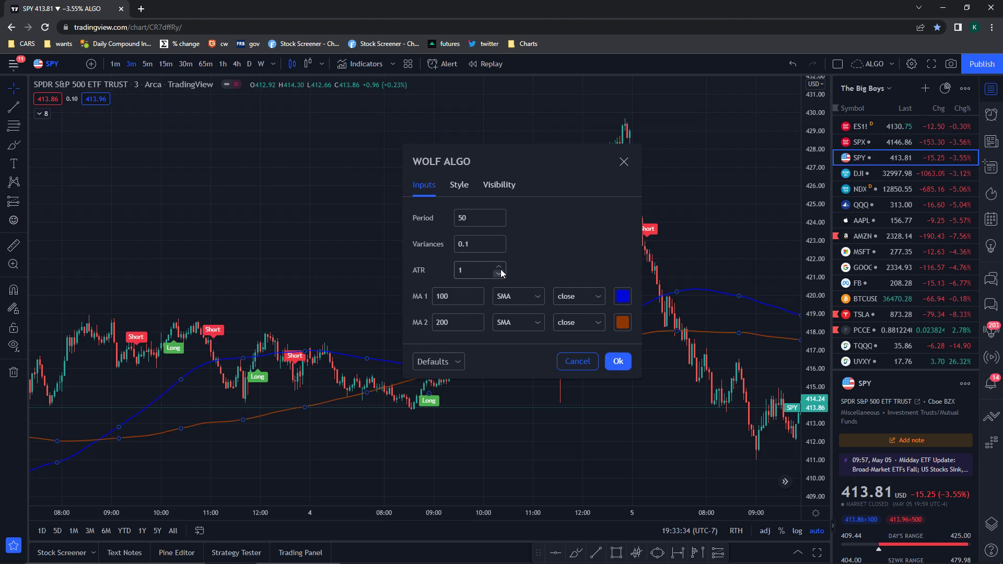
Try higher Variances values, restore 0.1, and cancel the settings unchanged
{"action": "left_click", "coordinate": [498, 241]}
{"action": "left_click", "coordinate": [498, 241]}
{"action": "left_click", "coordinate": [498, 242]}
{"action": "left_click", "coordinate": [498, 241]}
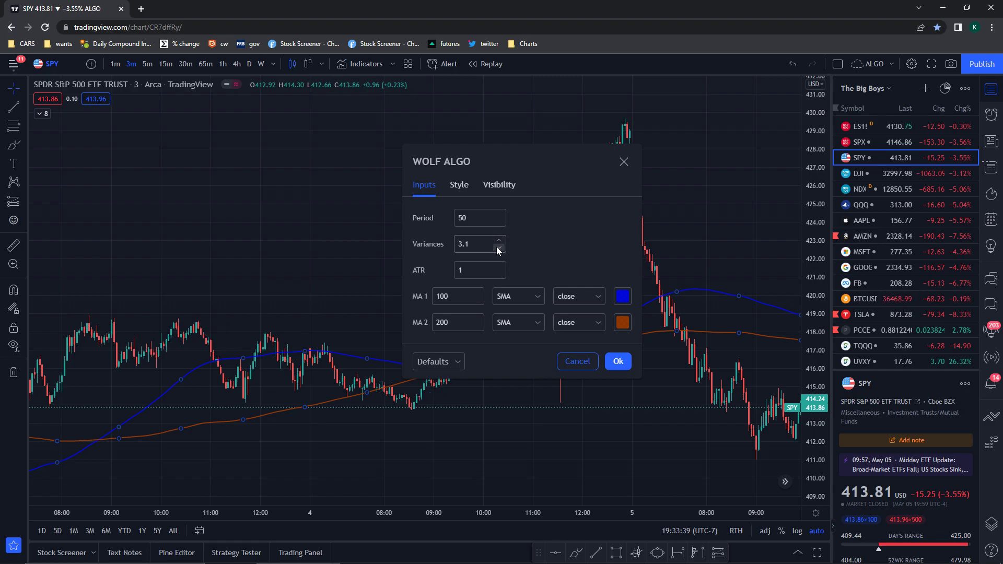
{"action": "left_click", "coordinate": [497, 250]}
{"action": "left_click", "coordinate": [497, 251]}
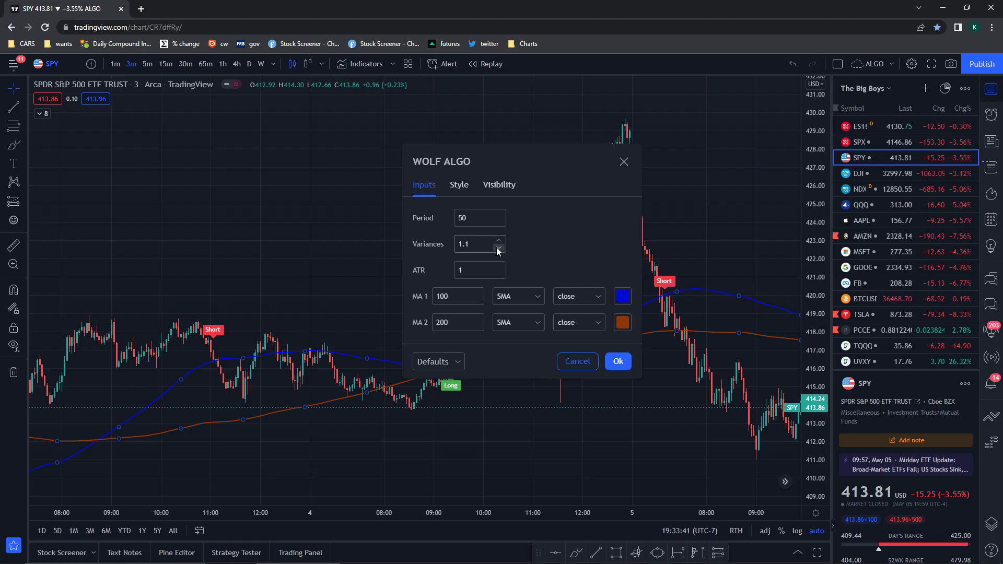
{"action": "left_click", "coordinate": [498, 250]}
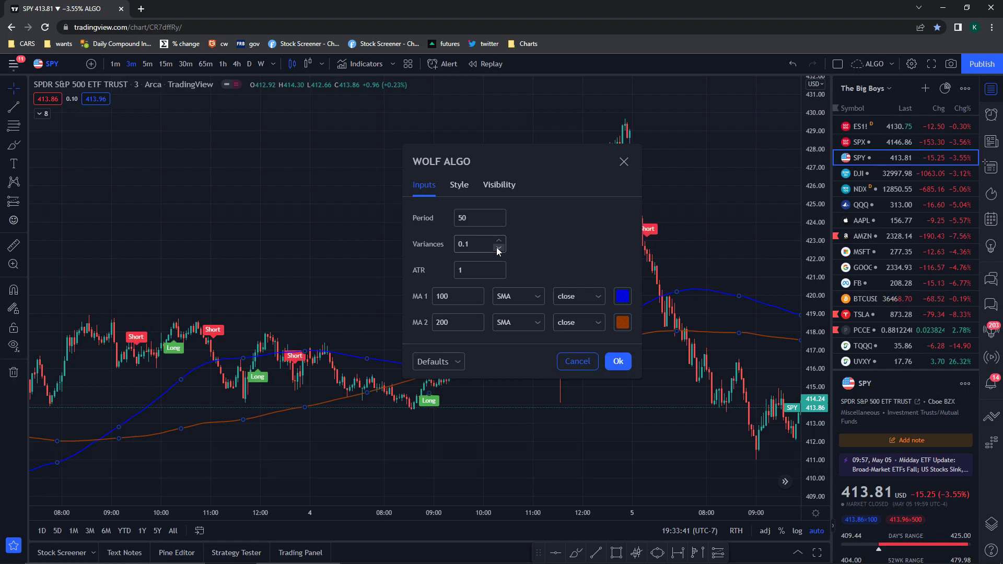
{"action": "left_click", "coordinate": [578, 362]}
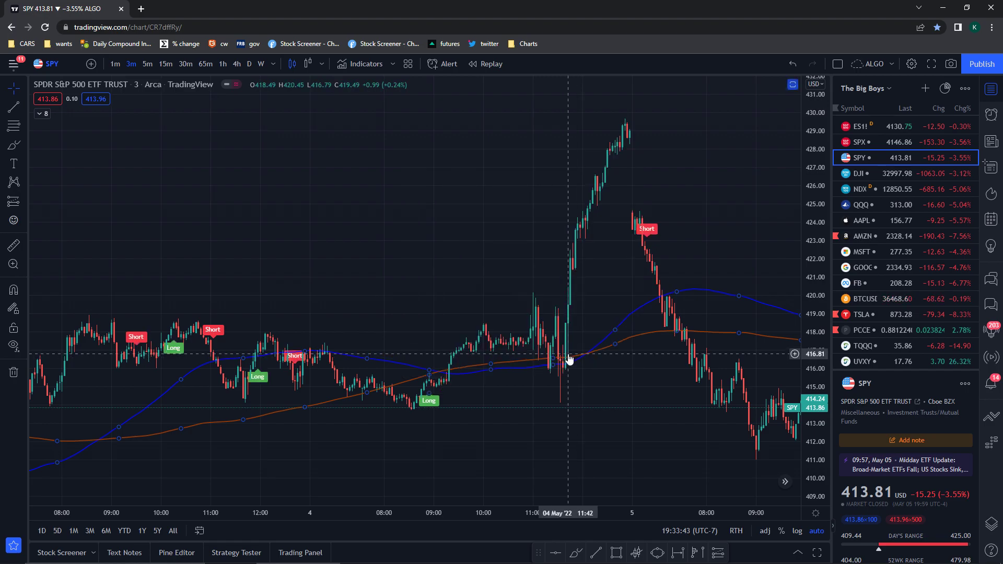
Make WOLF ALGO's MA #2 line white in its Style settings and apply
{"action": "double_click", "coordinate": [529, 368]}
{"action": "left_click", "coordinate": [428, 235]}
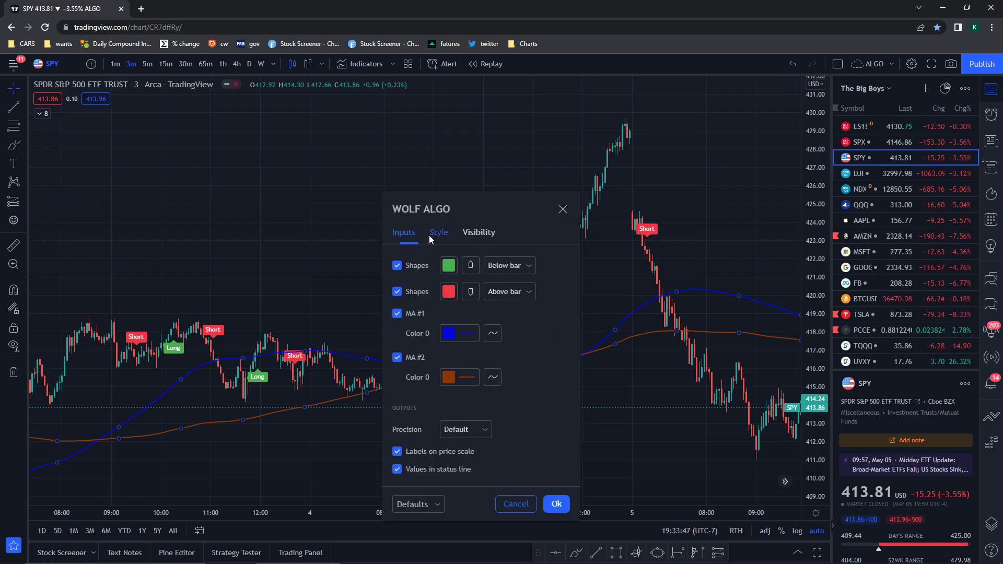
{"action": "left_click", "coordinate": [456, 333]}
{"action": "left_click", "coordinate": [463, 377]}
{"action": "left_click", "coordinate": [462, 377]}
{"action": "left_click", "coordinate": [451, 399]}
{"action": "left_click", "coordinate": [531, 330]}
{"action": "left_click", "coordinate": [557, 505]}
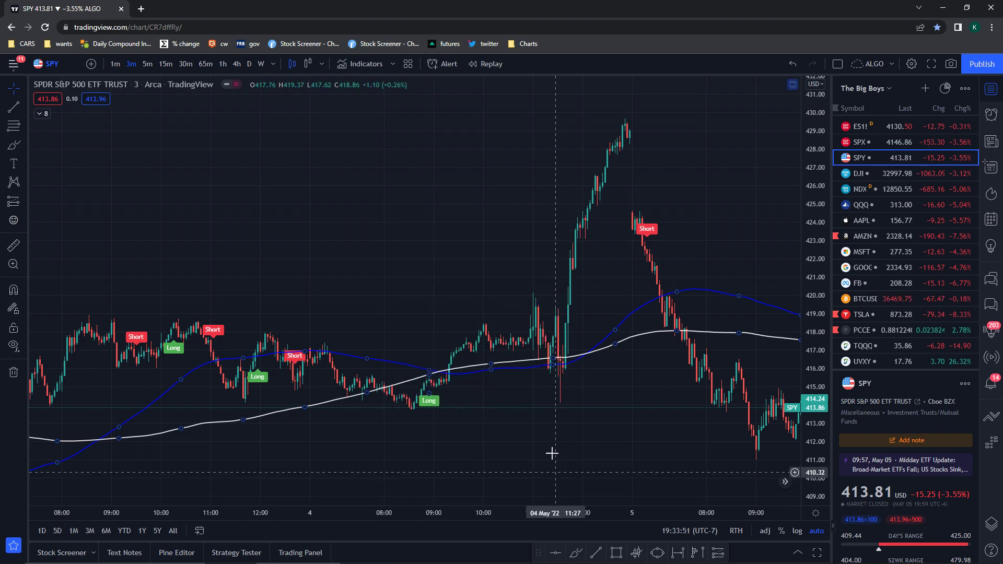
{"action": "scroll", "coordinate": [522, 230], "scroll_direction": "down", "scroll_amount": 5}
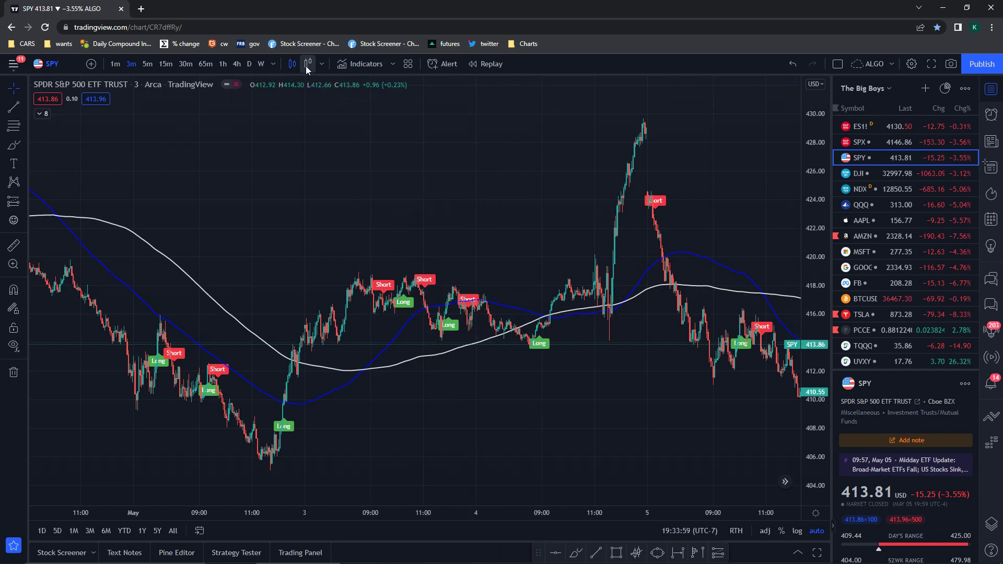
Switch the SPY chart type to Heikin Ashi
{"action": "left_click", "coordinate": [322, 65]}
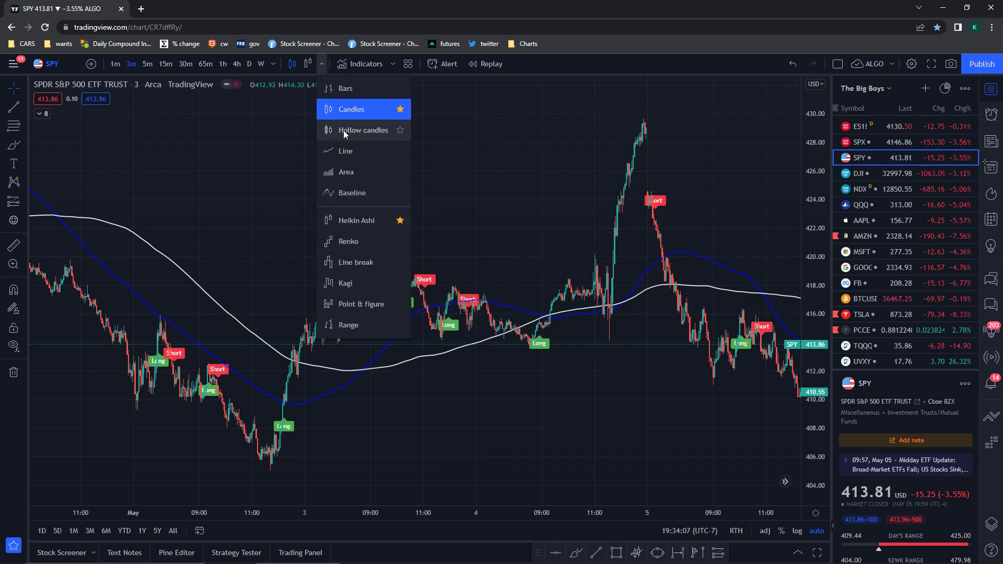
{"action": "left_click", "coordinate": [365, 221]}
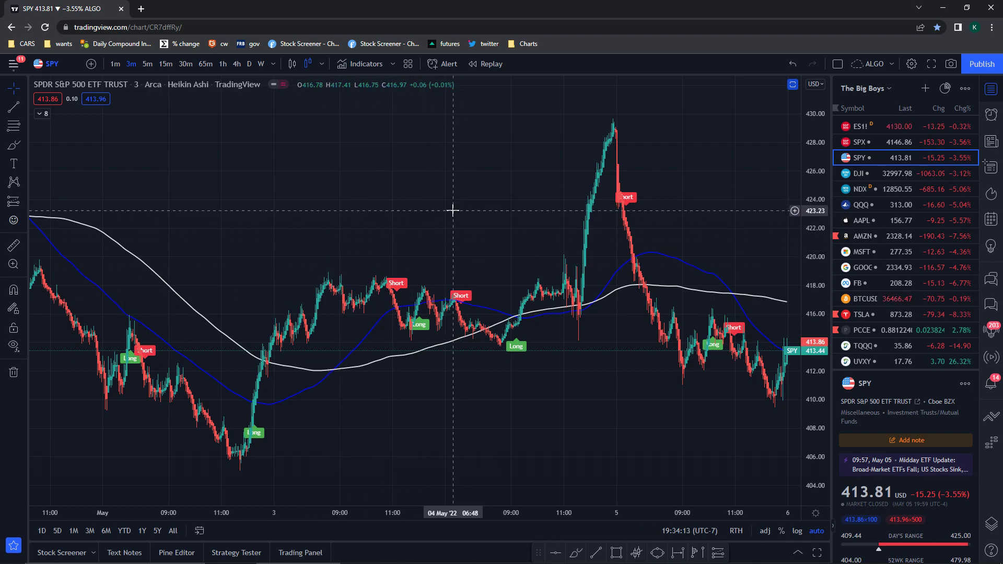
{"action": "scroll", "coordinate": [473, 198], "scroll_direction": "up", "scroll_amount": 3}
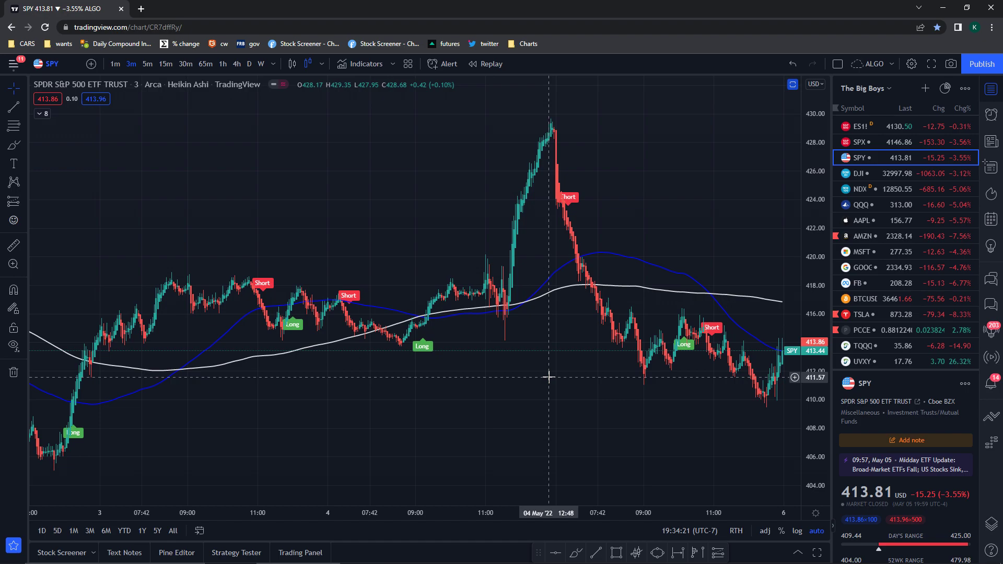
{"action": "left_click_drag", "start_coordinate": [531, 376], "coordinate": [488, 399]}
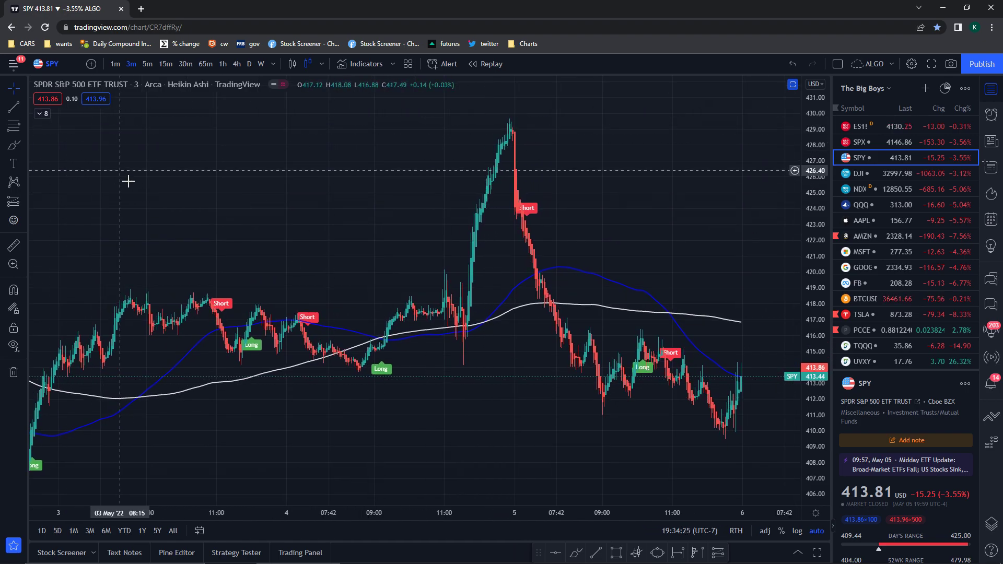
{"action": "left_click_drag", "start_coordinate": [171, 196], "coordinate": [179, 199]}
{"action": "scroll", "coordinate": [344, 210], "scroll_direction": "up", "scroll_amount": 4}
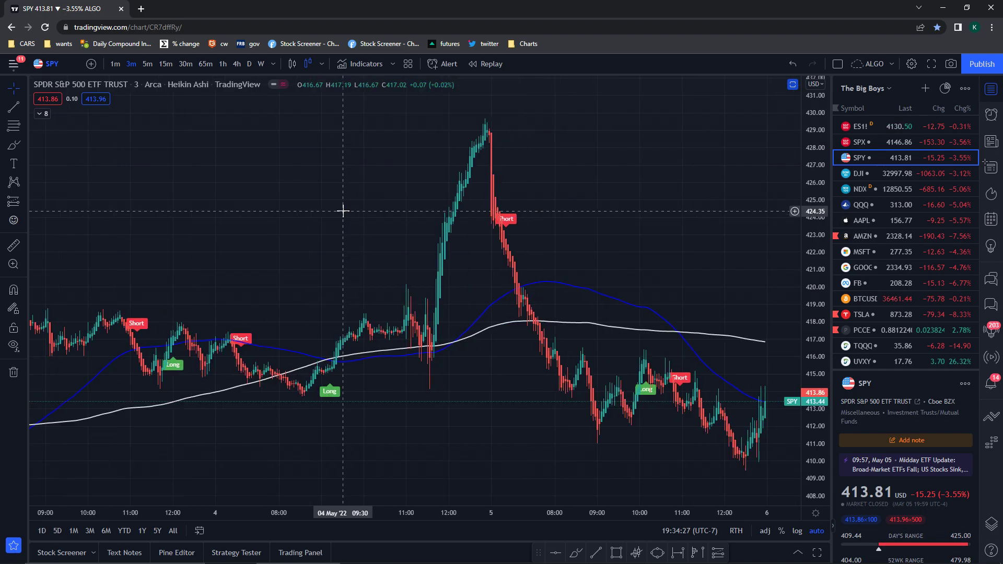
Make the BT Cloud indicator visible from the chart's indicator legend
{"action": "left_click", "coordinate": [40, 113]}
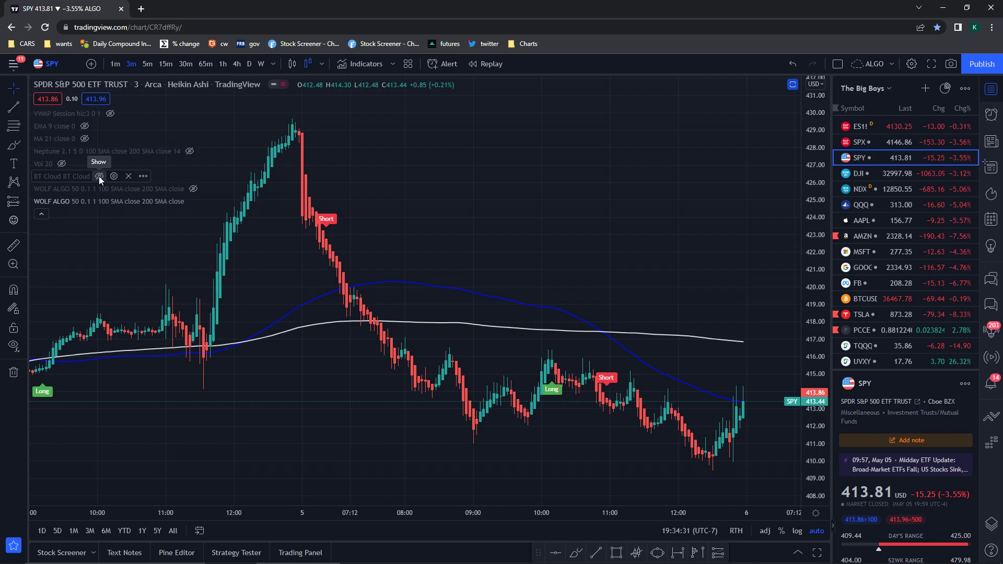
{"action": "left_click", "coordinate": [99, 176]}
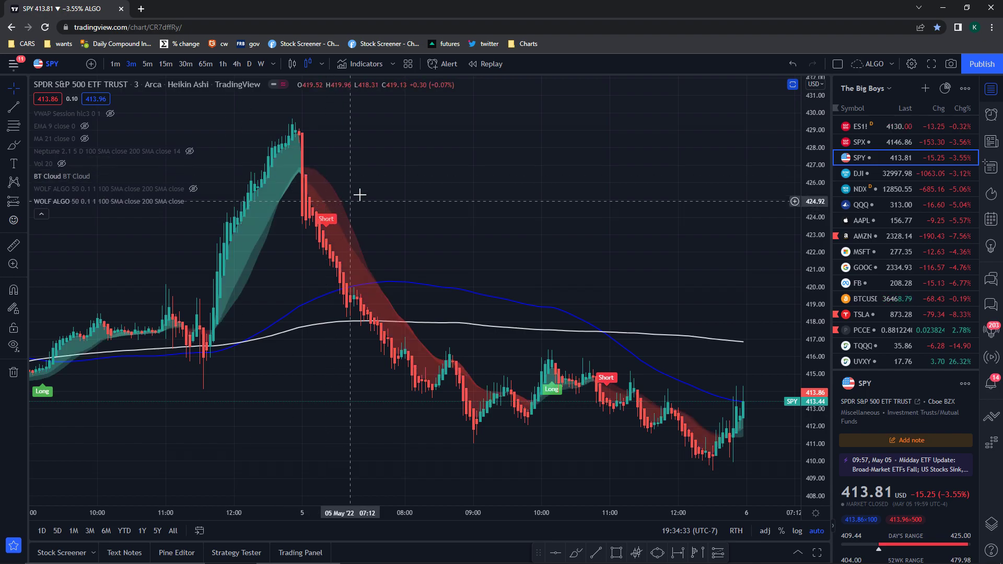
{"action": "left_click_drag", "start_coordinate": [359, 194], "coordinate": [485, 195]}
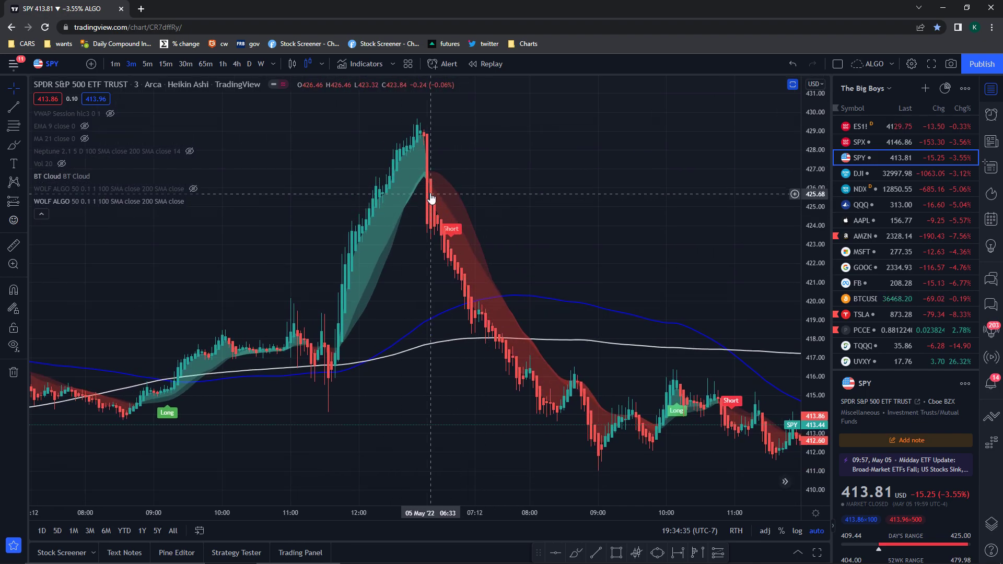
Browse SPY on 1-hour bars, then switch to the 1-minute timeframe
{"action": "left_click", "coordinate": [222, 64]}
{"action": "left_click", "coordinate": [41, 214]}
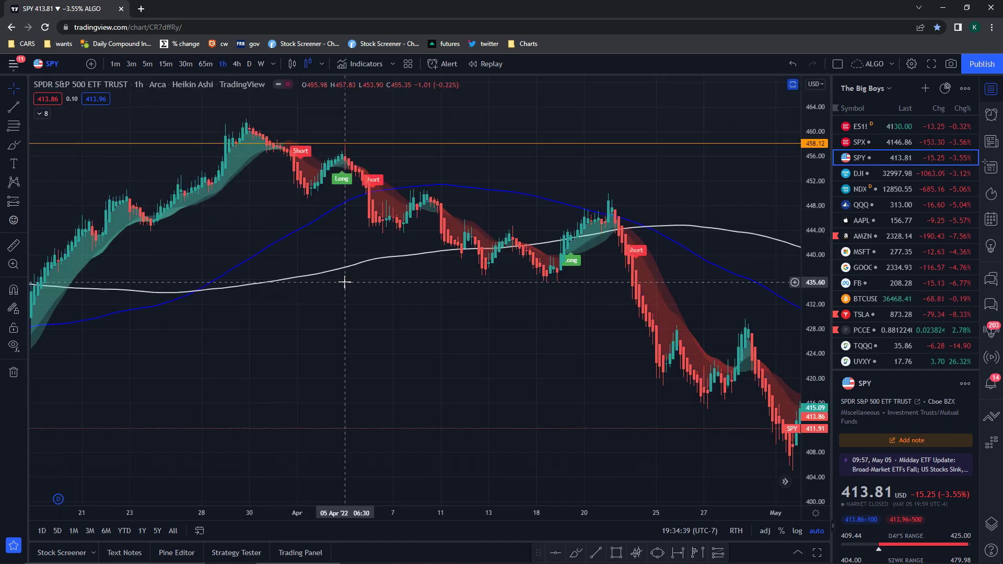
{"action": "scroll", "coordinate": [366, 282], "scroll_direction": "up", "scroll_amount": 3}
{"action": "left_click_drag", "start_coordinate": [421, 268], "coordinate": [387, 250]}
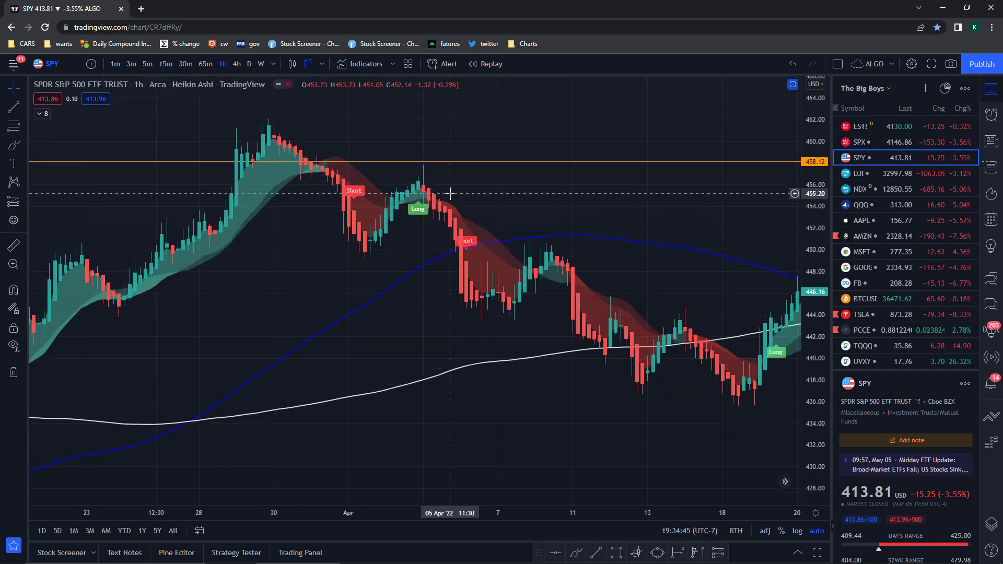
{"action": "left_click_drag", "start_coordinate": [450, 194], "coordinate": [334, 203]}
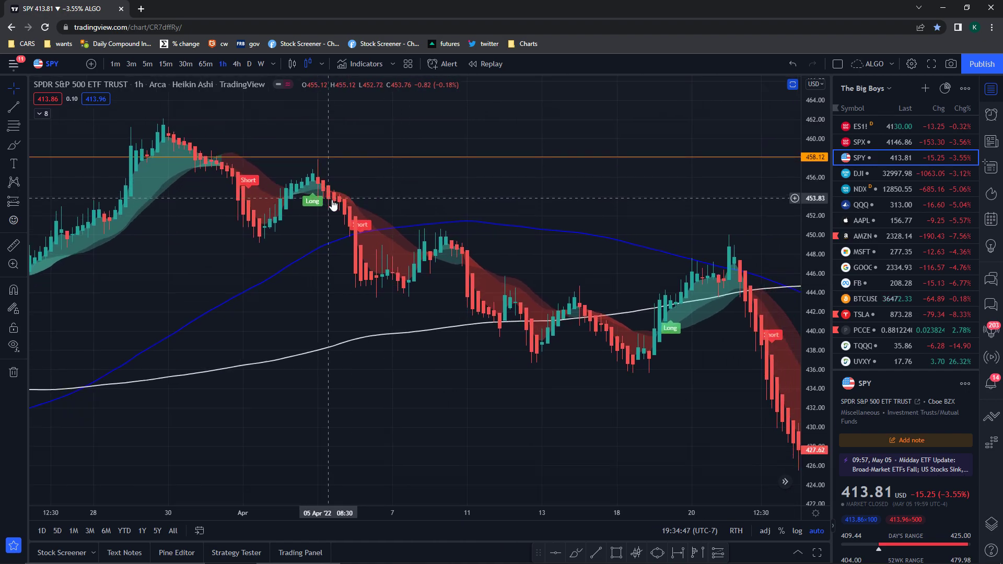
{"action": "left_click_drag", "start_coordinate": [385, 281], "coordinate": [314, 270]}
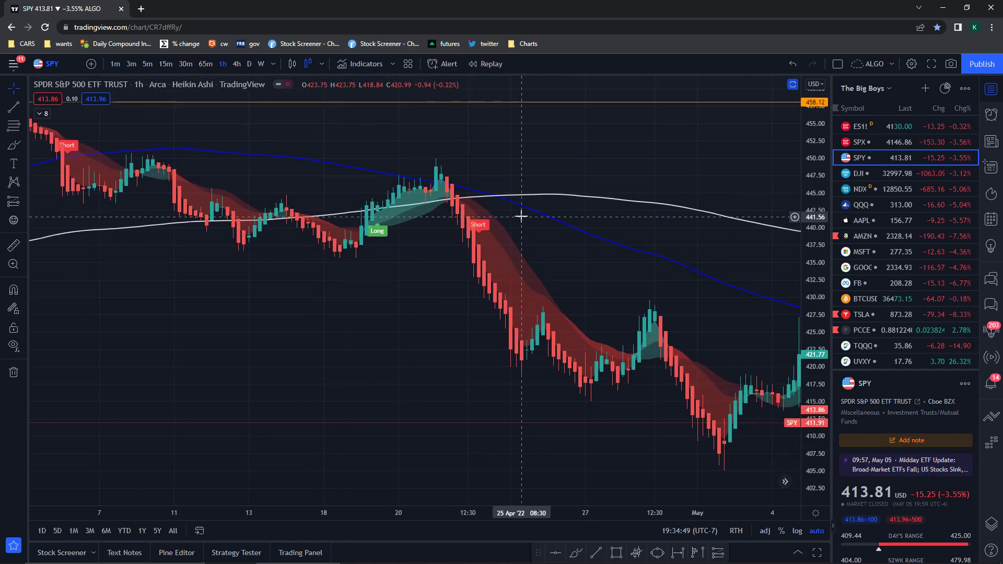
{"action": "left_click_drag", "start_coordinate": [583, 307], "coordinate": [432, 296]}
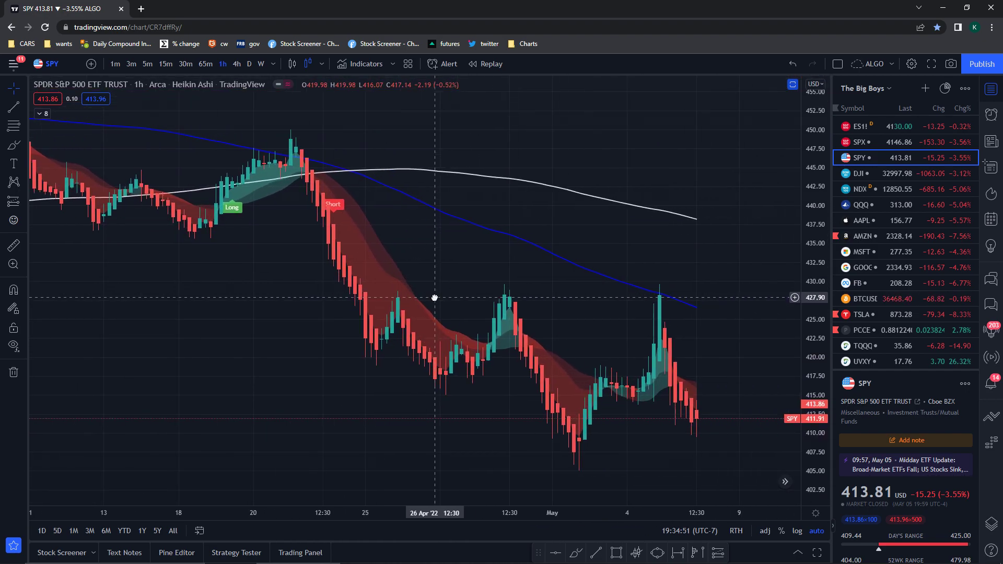
{"action": "left_click", "coordinate": [115, 63]}
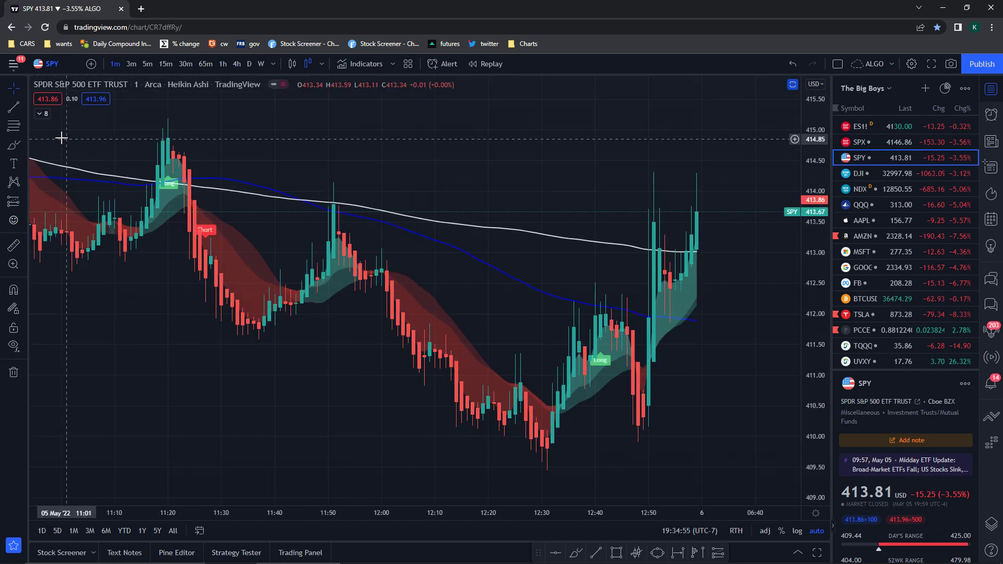
Unhide the MA 21, EMA 9 and VWAP lines from the indicator legend
{"action": "left_click", "coordinate": [41, 113]}
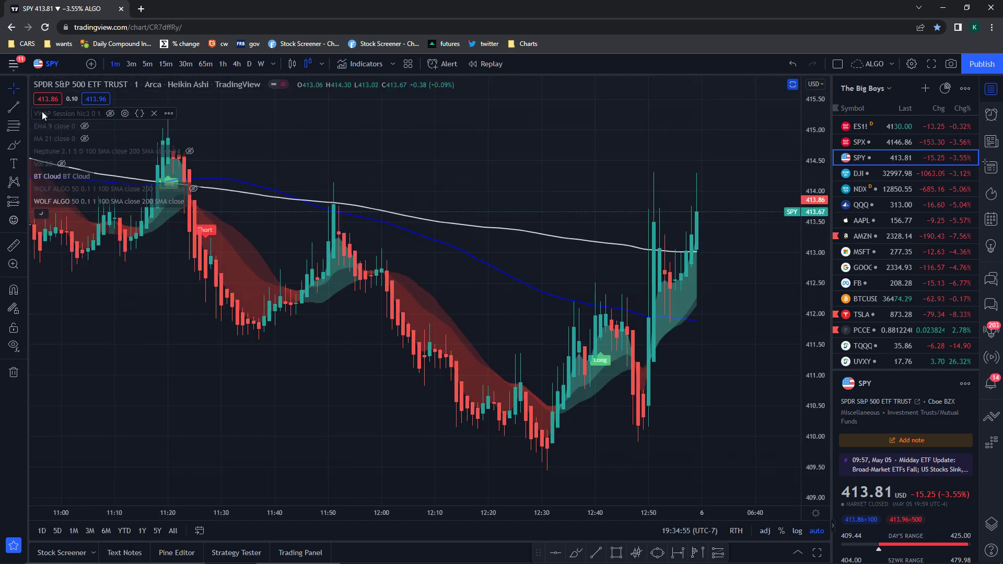
{"action": "left_click", "coordinate": [85, 139]}
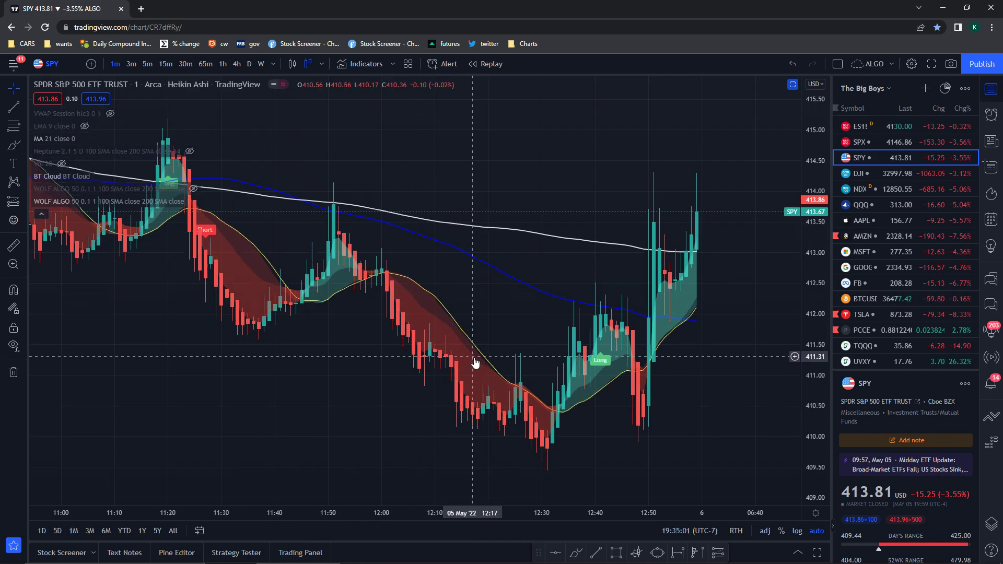
{"action": "mouse_move", "coordinate": [164, 197]}
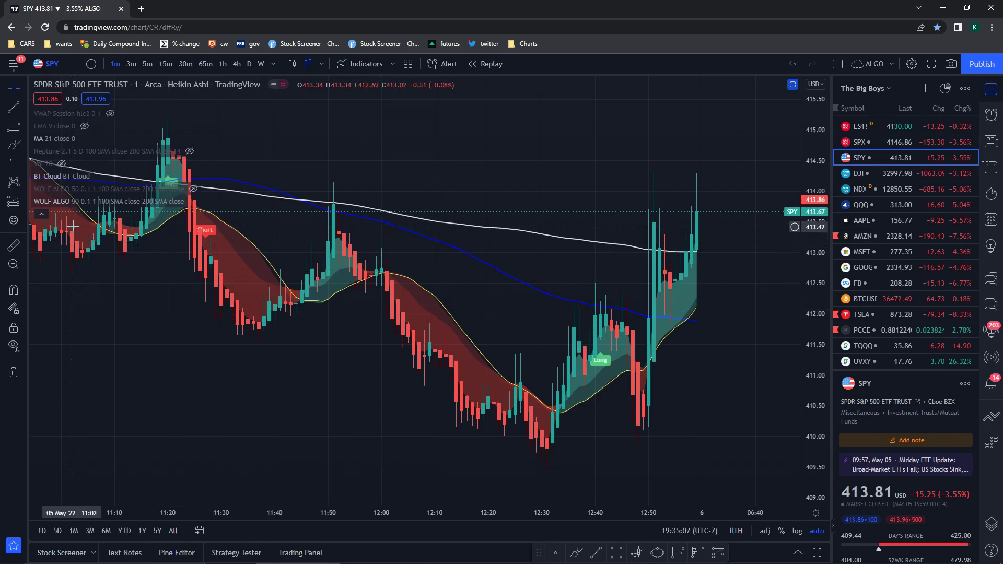
{"action": "left_click", "coordinate": [84, 127]}
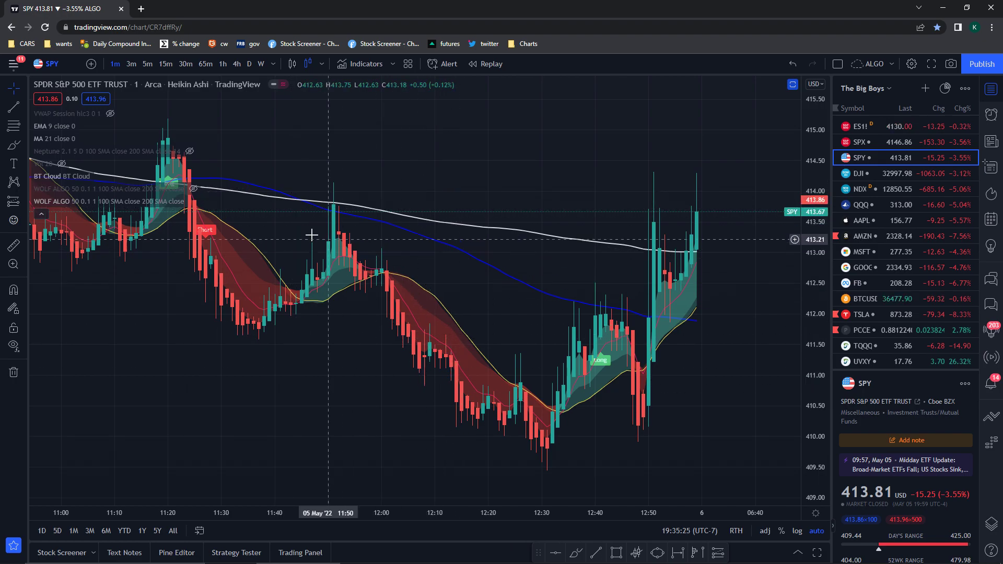
{"action": "left_click", "coordinate": [109, 114]}
{"action": "scroll", "coordinate": [539, 220], "scroll_direction": "up", "scroll_amount": 2}
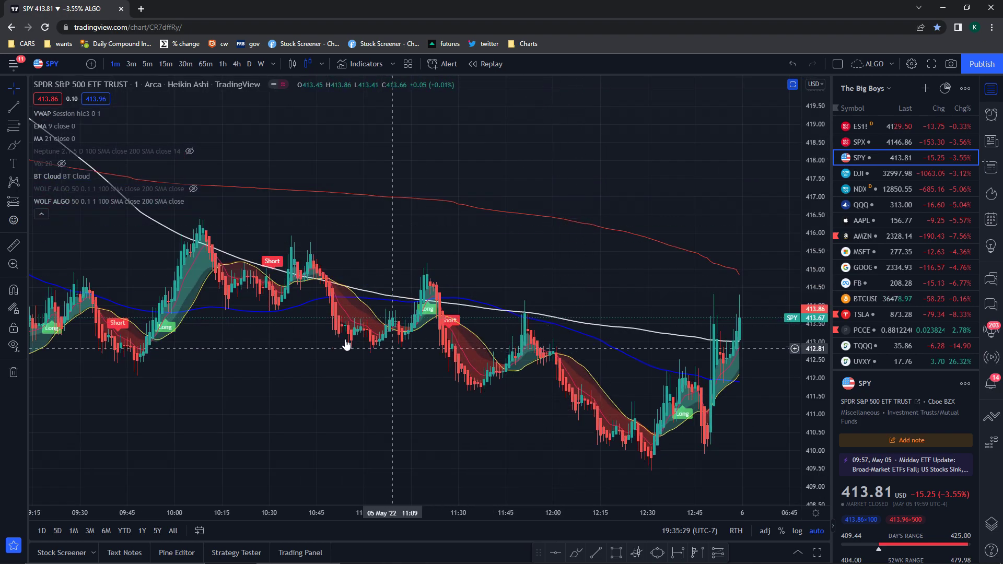
Turn on the Vol indicator's bars and collapse the indicator legend
{"action": "scroll", "coordinate": [376, 345], "scroll_direction": "down", "scroll_amount": 3}
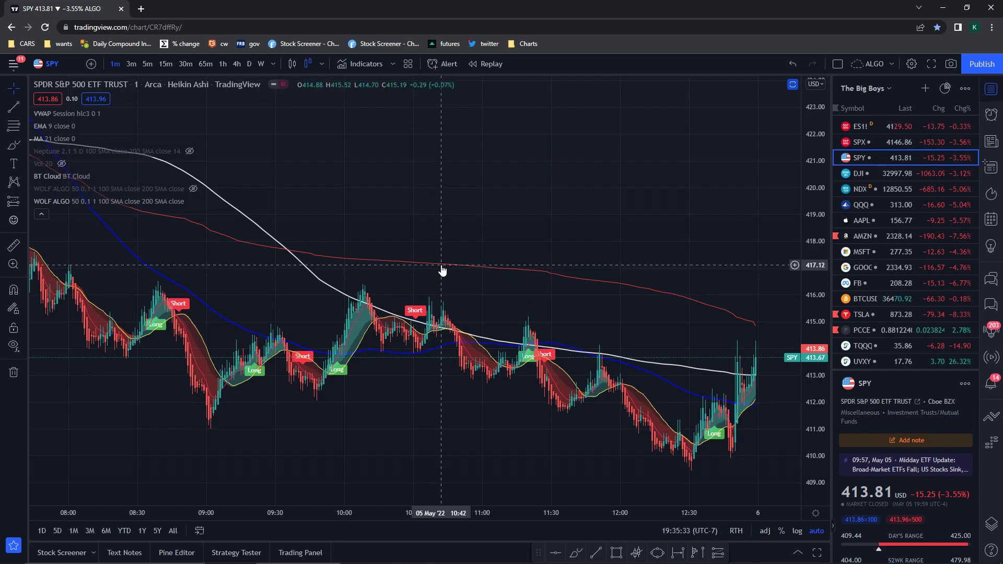
{"action": "left_click", "coordinate": [62, 164]}
{"action": "left_click", "coordinate": [42, 213]}
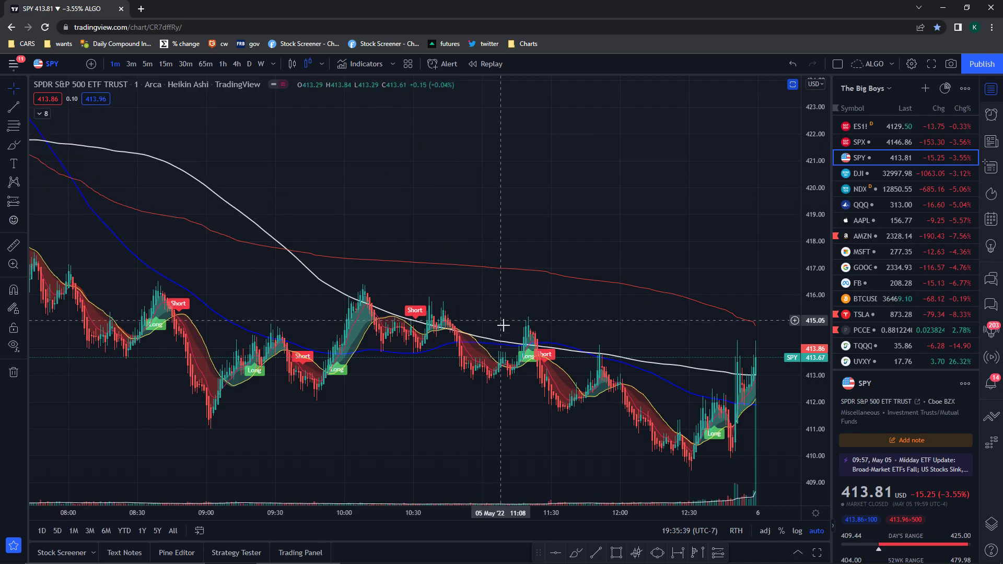
{"action": "scroll", "coordinate": [504, 329], "scroll_direction": "down", "scroll_amount": 3}
{"action": "scroll", "coordinate": [576, 261], "scroll_direction": "up", "scroll_amount": 5}
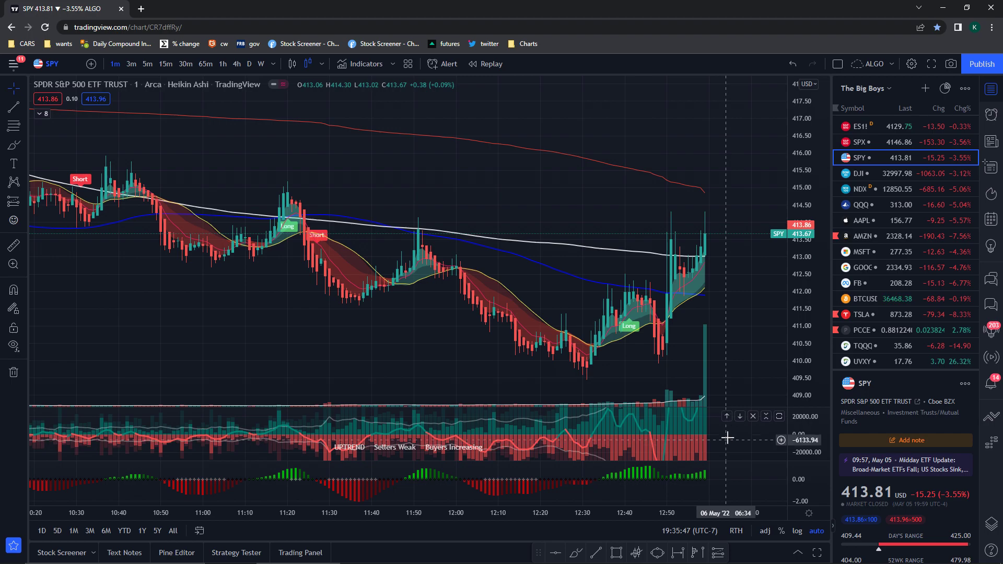
Maximize the buy/sell pressure and histogram panes in turn, auto-fit the scale, then restore both
{"action": "double_click", "coordinate": [757, 438]}
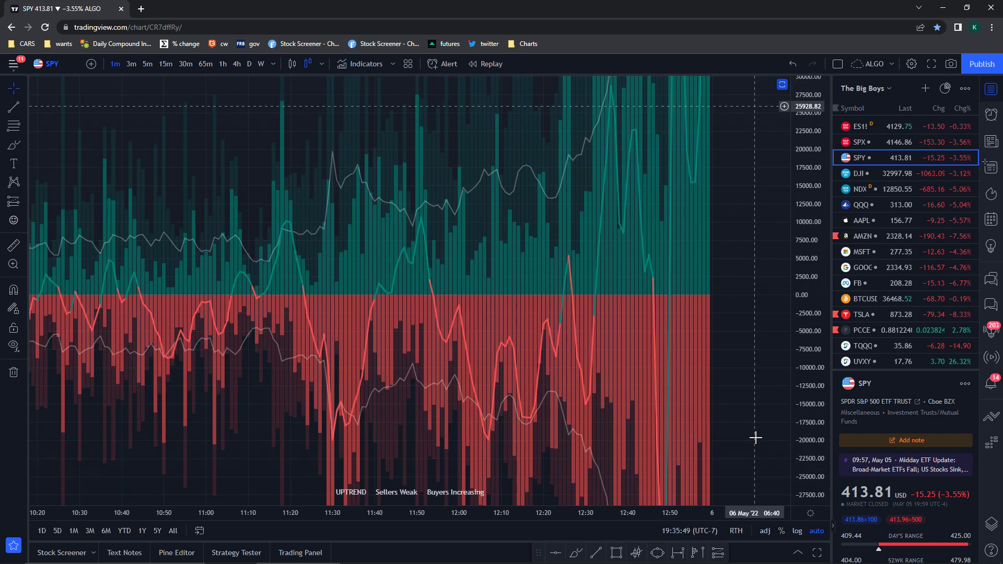
{"action": "right_click", "coordinate": [818, 496]}
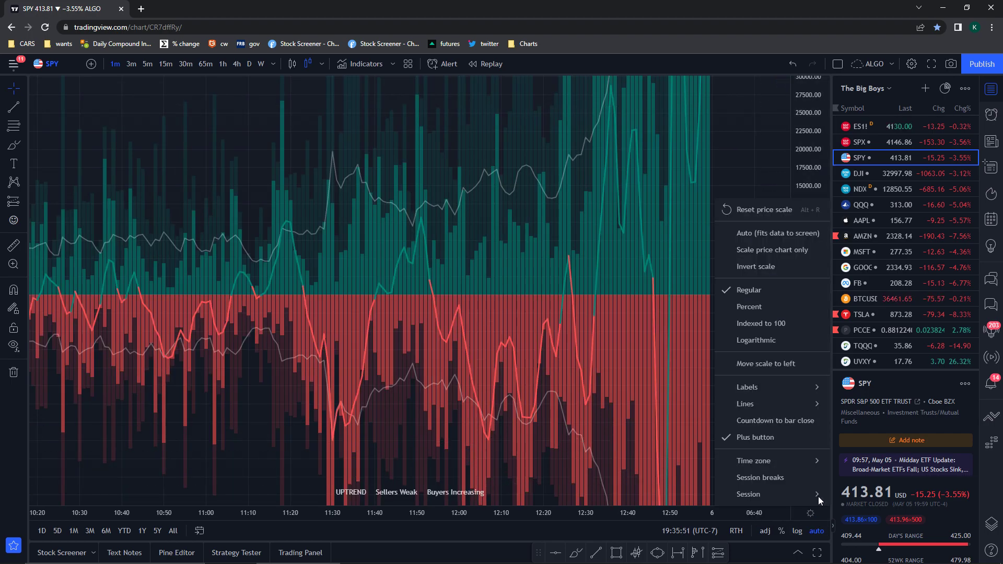
{"action": "left_click", "coordinate": [782, 233]}
{"action": "double_click", "coordinate": [744, 321]}
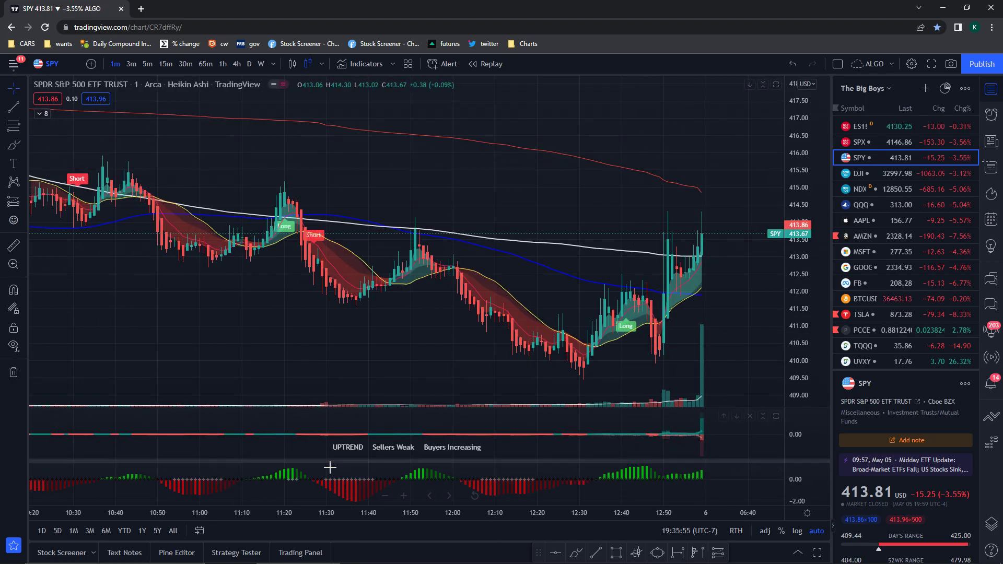
{"action": "double_click", "coordinate": [358, 473]}
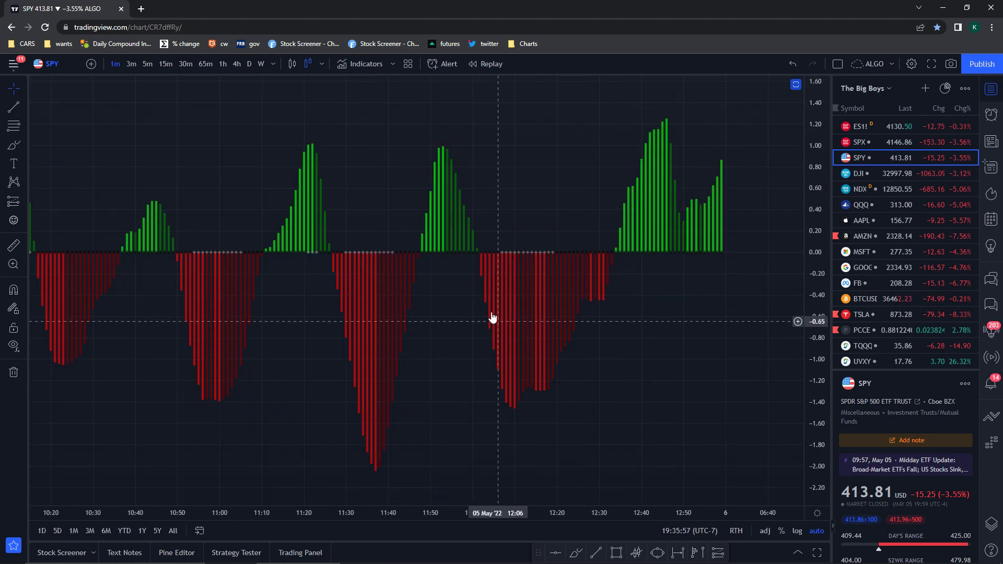
{"action": "double_click", "coordinate": [638, 405]}
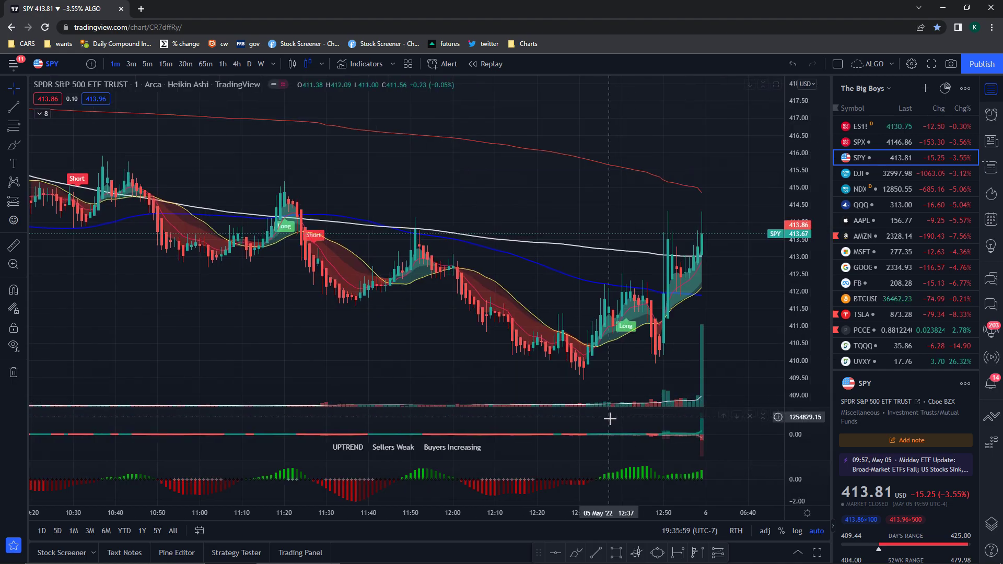
Pan back to earlier bars, switch SPY to 3-minute candles, and open the WOLF ALGO settings
{"action": "scroll", "coordinate": [638, 445], "scroll_direction": "down", "scroll_amount": 2}
{"action": "scroll", "coordinate": [549, 363], "scroll_direction": "up", "scroll_amount": 3}
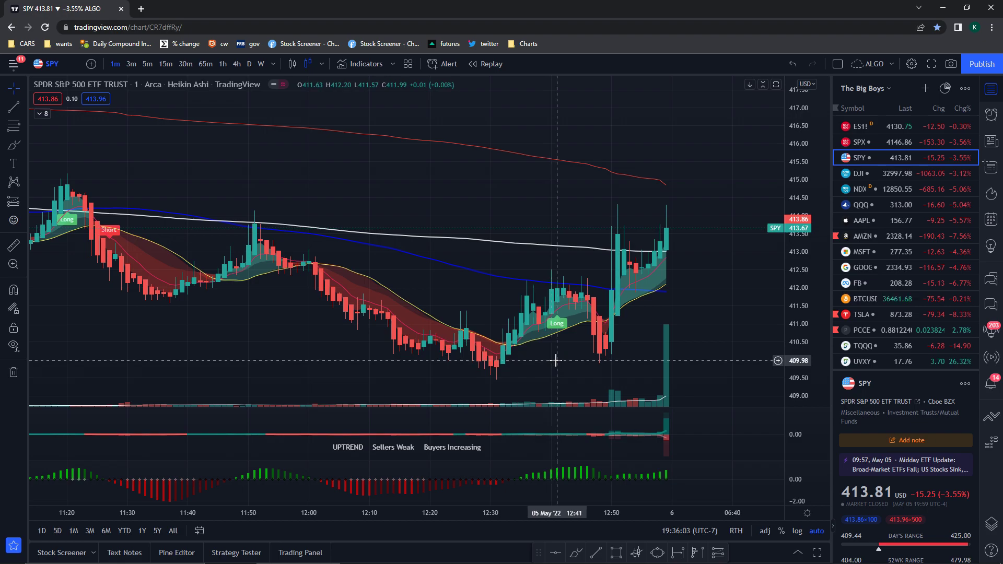
{"action": "scroll", "coordinate": [549, 367], "scroll_direction": "down", "scroll_amount": 1}
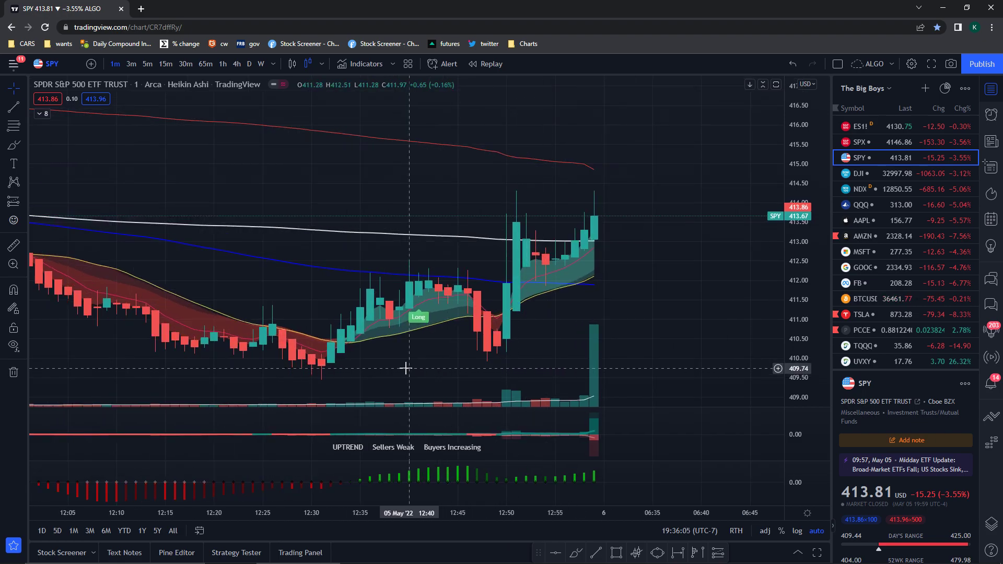
{"action": "left_click_drag", "start_coordinate": [415, 313], "coordinate": [516, 330]}
{"action": "scroll", "coordinate": [517, 330], "scroll_direction": "down", "scroll_amount": 1}
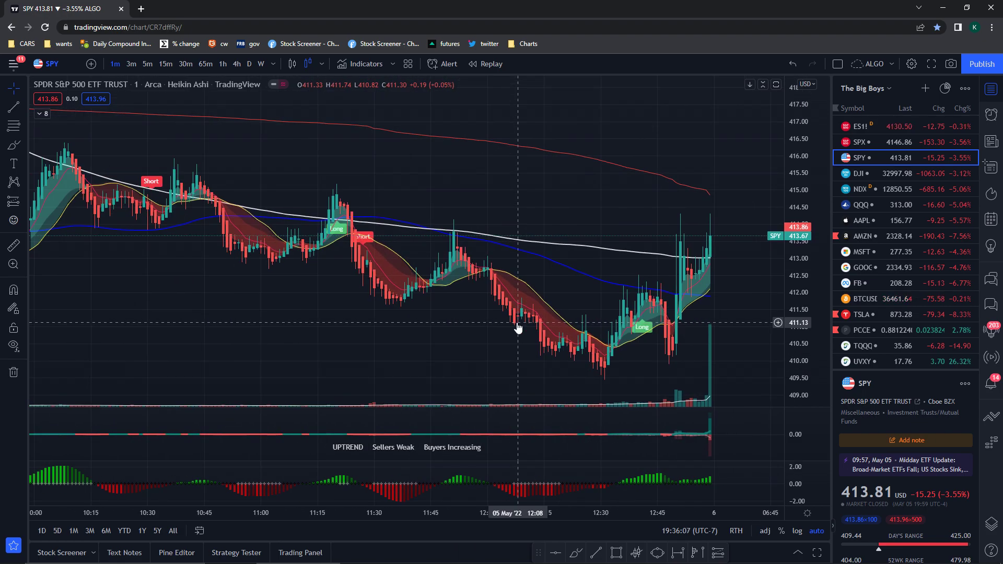
{"action": "left_click", "coordinate": [133, 68]}
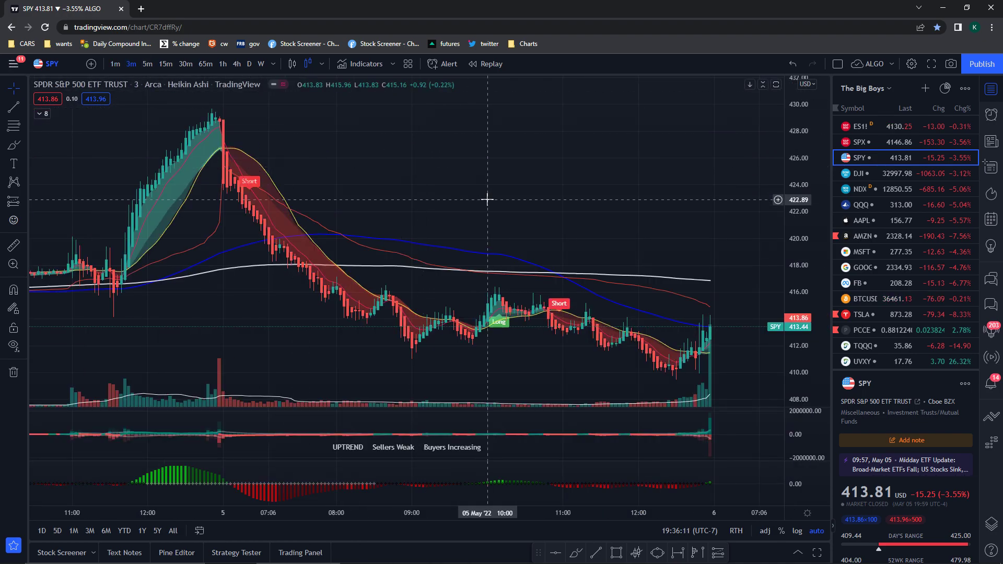
{"action": "scroll", "coordinate": [658, 208], "scroll_direction": "right", "scroll_amount": 1}
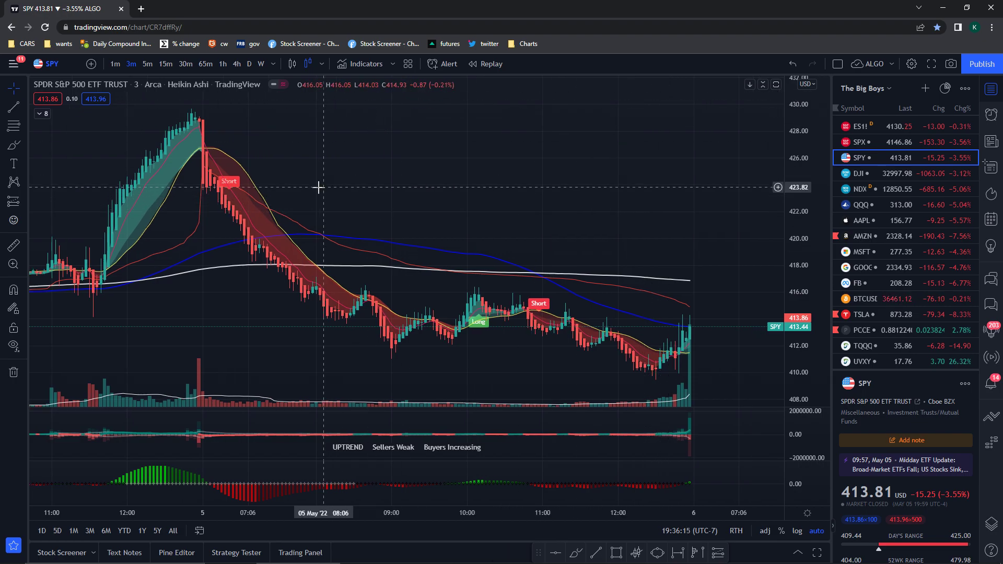
{"action": "double_click", "coordinate": [480, 326]}
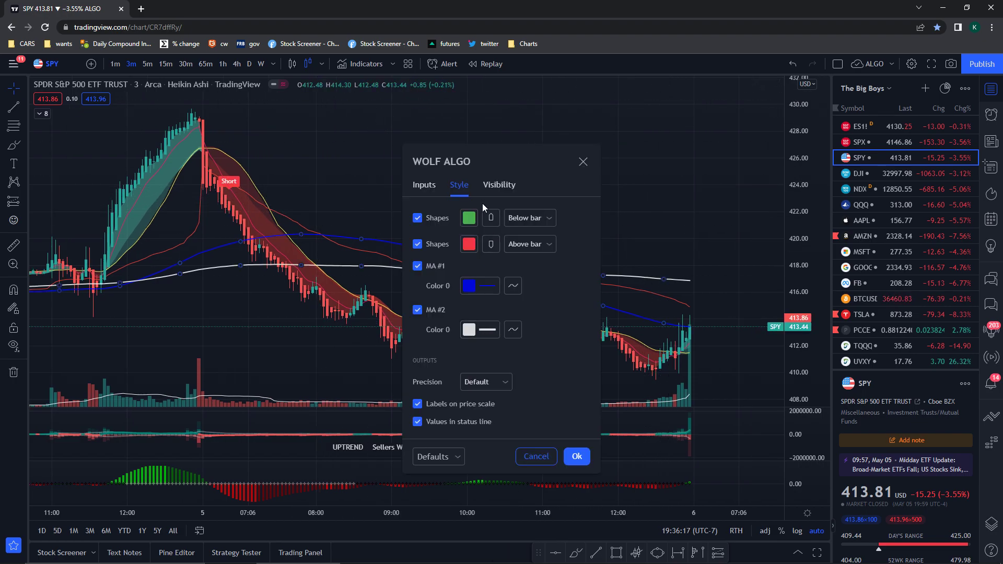
Review the WOLF ALGO Inputs tab values, then cancel without changes
{"action": "left_click", "coordinate": [434, 186]}
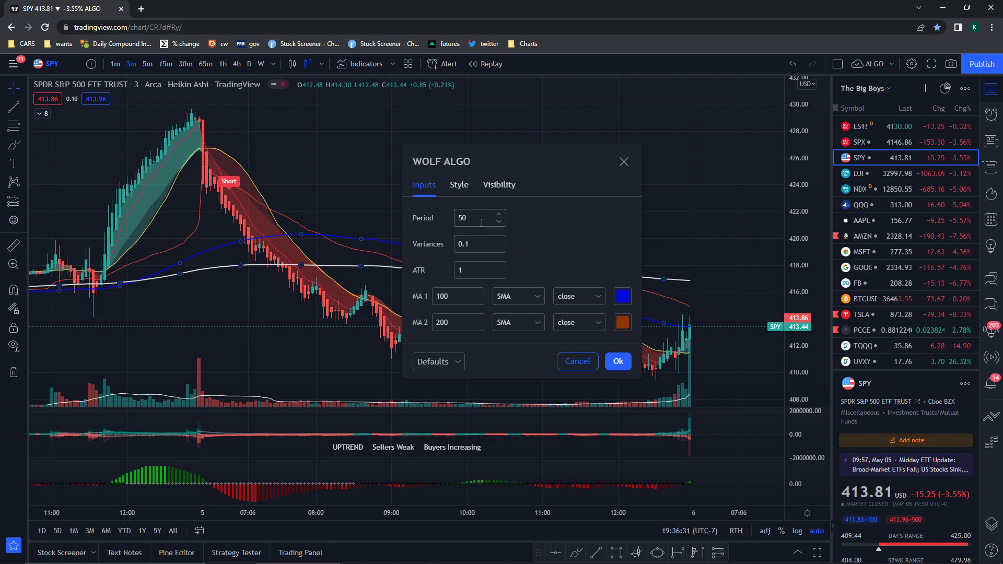
{"action": "left_click", "coordinate": [575, 362]}
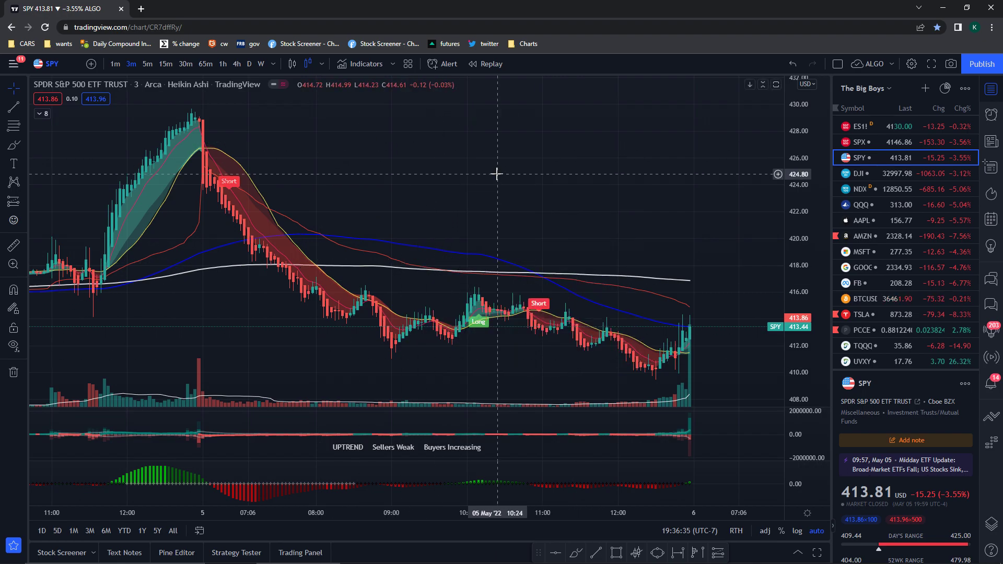